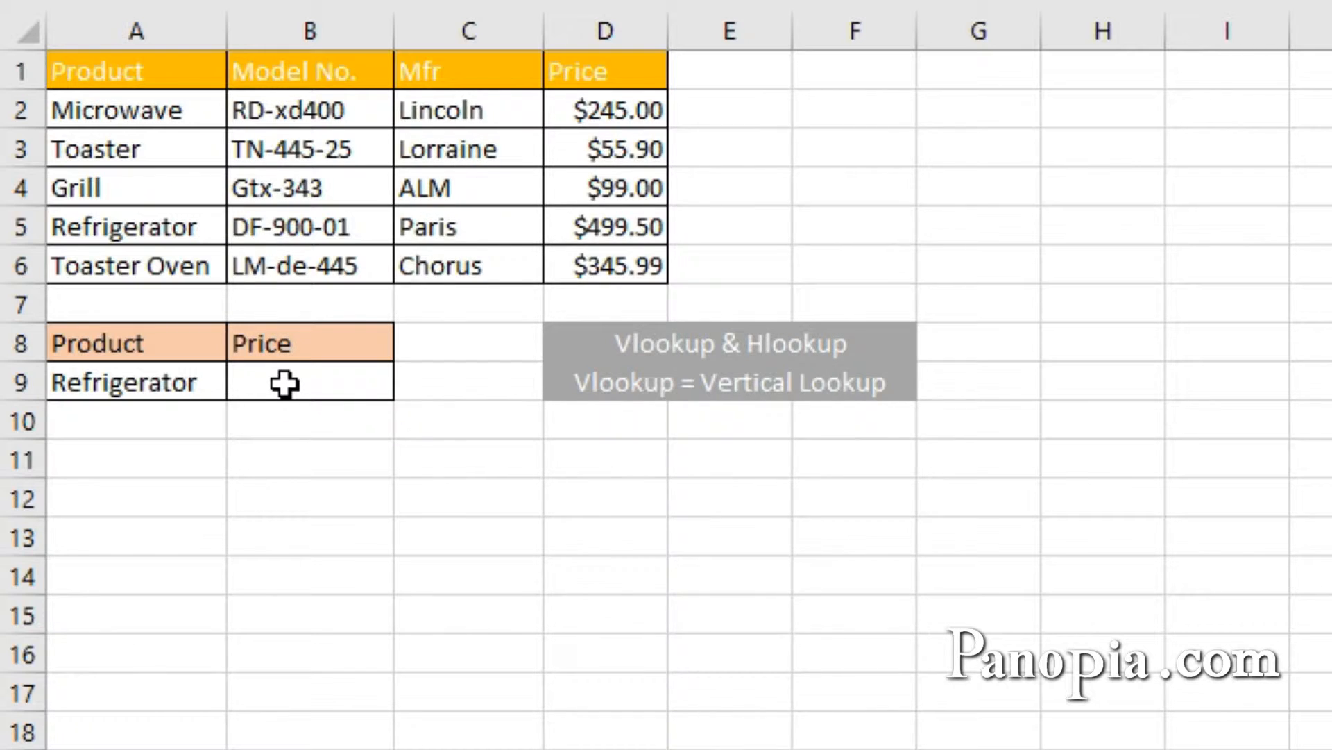
# Enter a VLOOKUP formula in B9 that finds A9 in A2:D6 and returns column 4 with exact match 0.
pyautogui.click(285, 383)
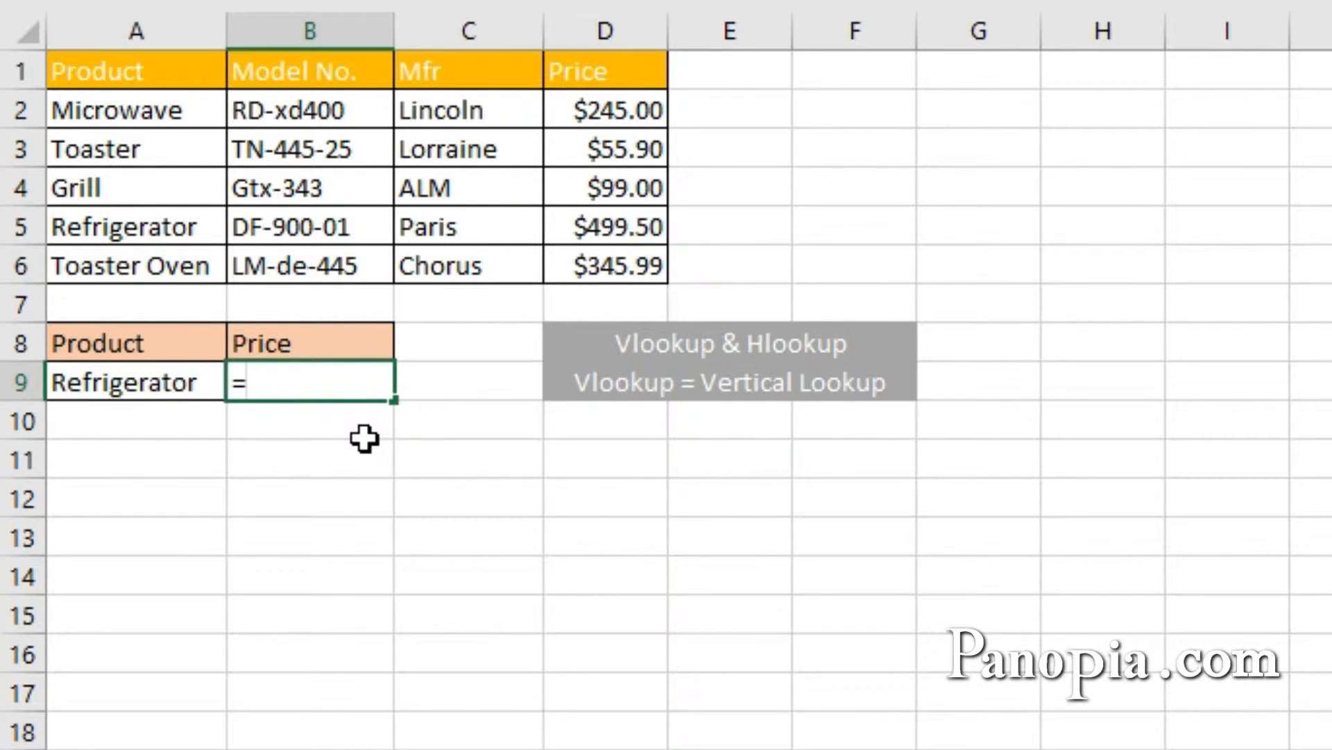
pyautogui.write('=vl')
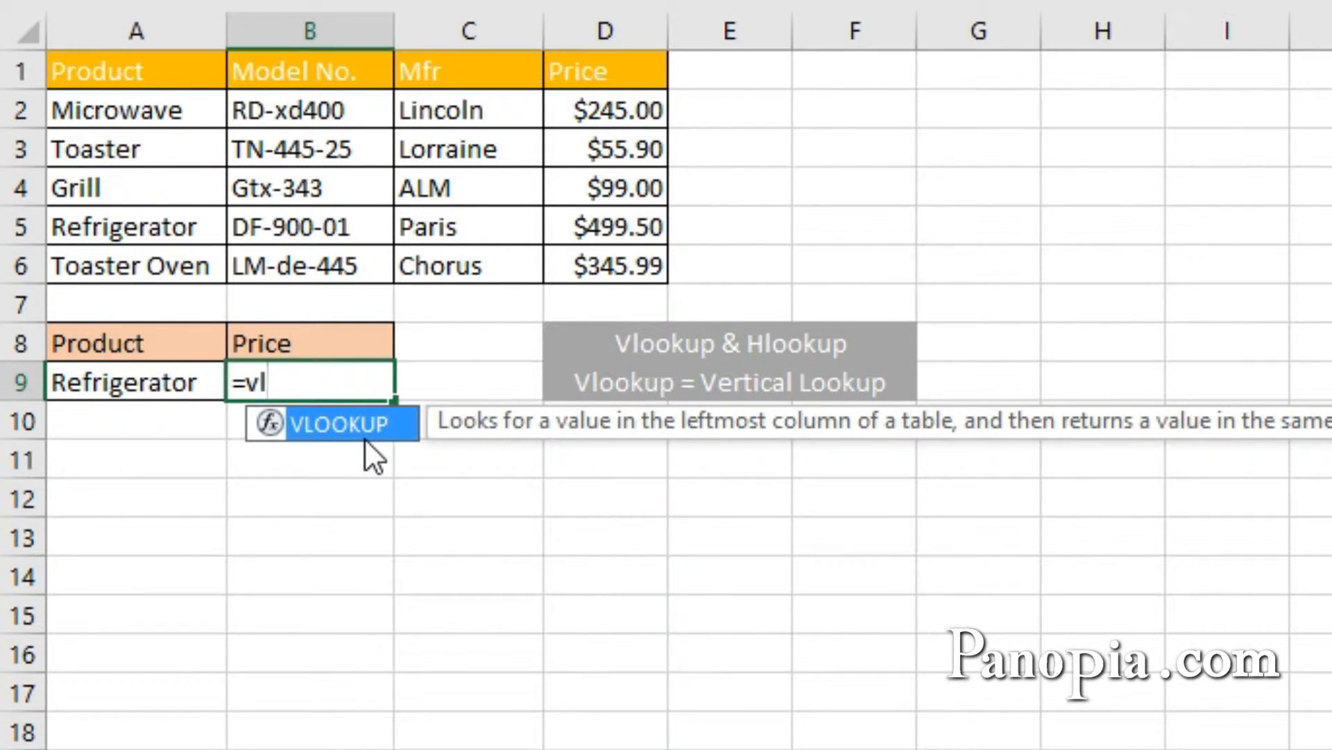
pyautogui.press('Tab')
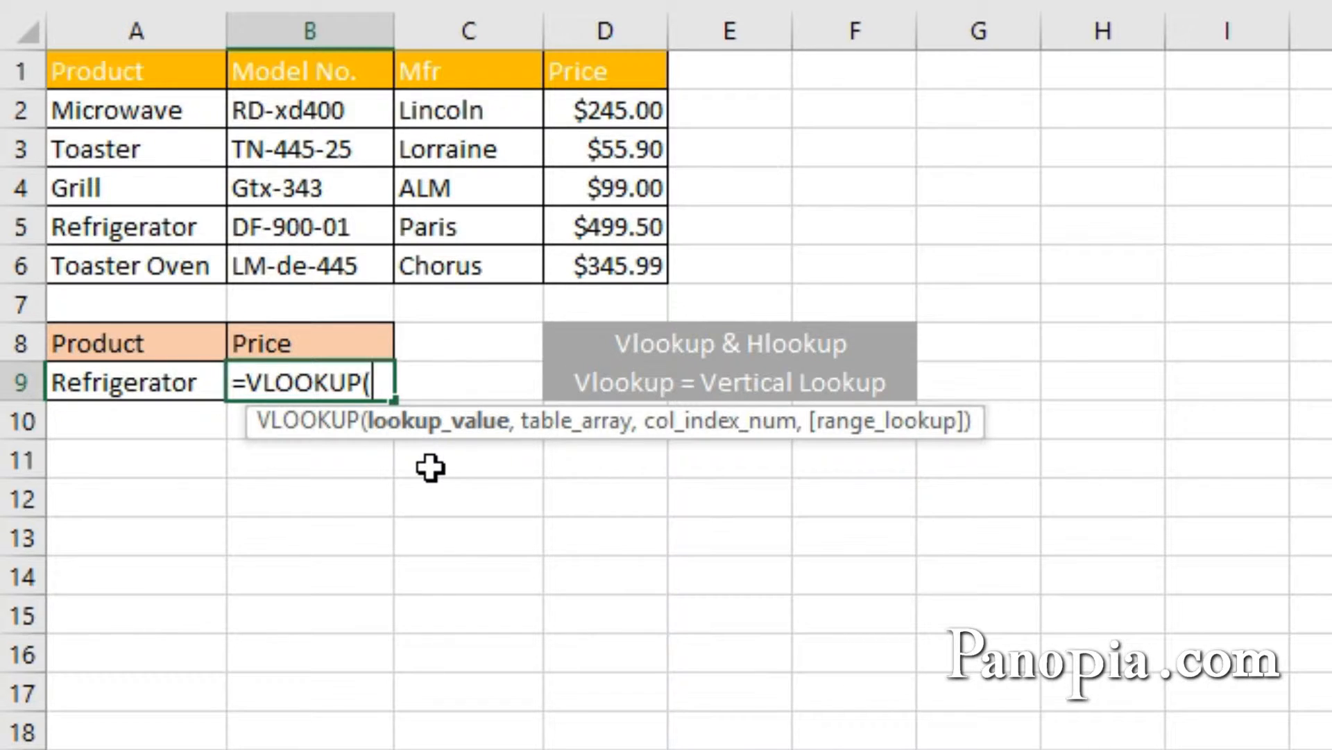
pyautogui.click(155, 387)
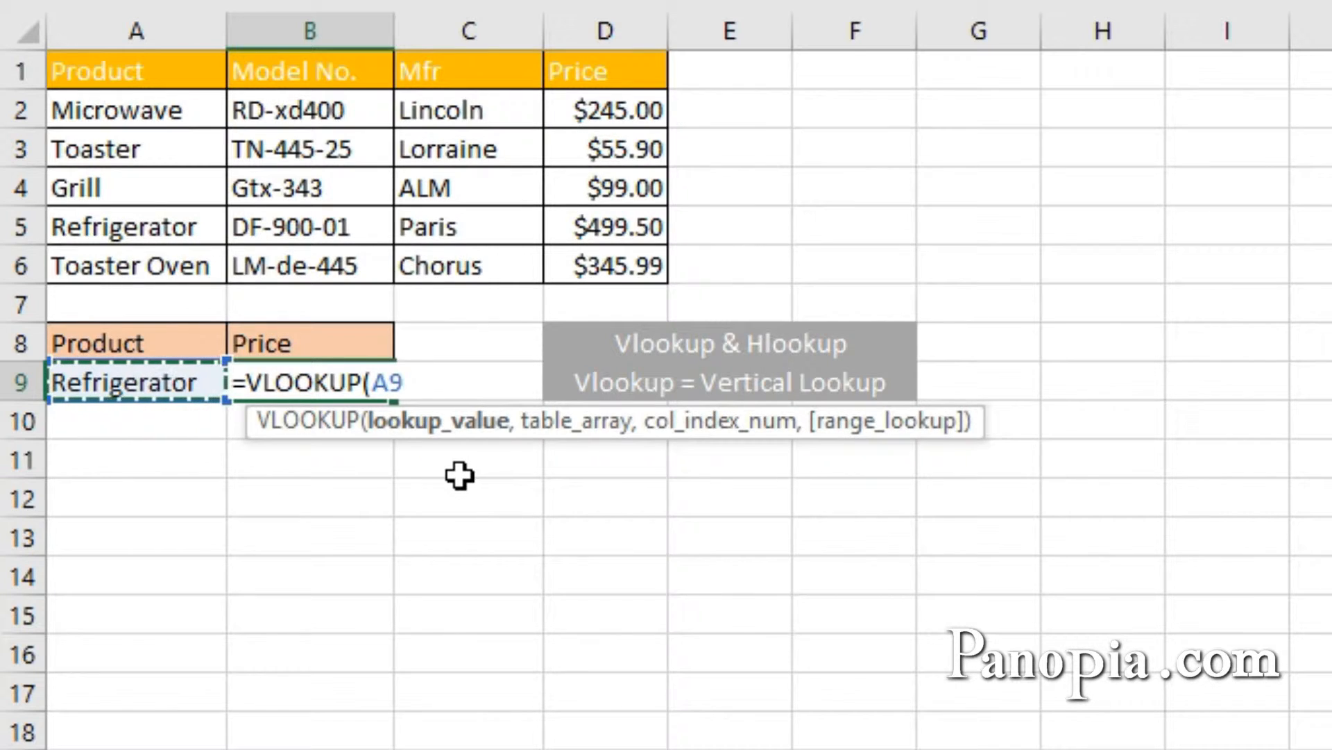
pyautogui.write(',')
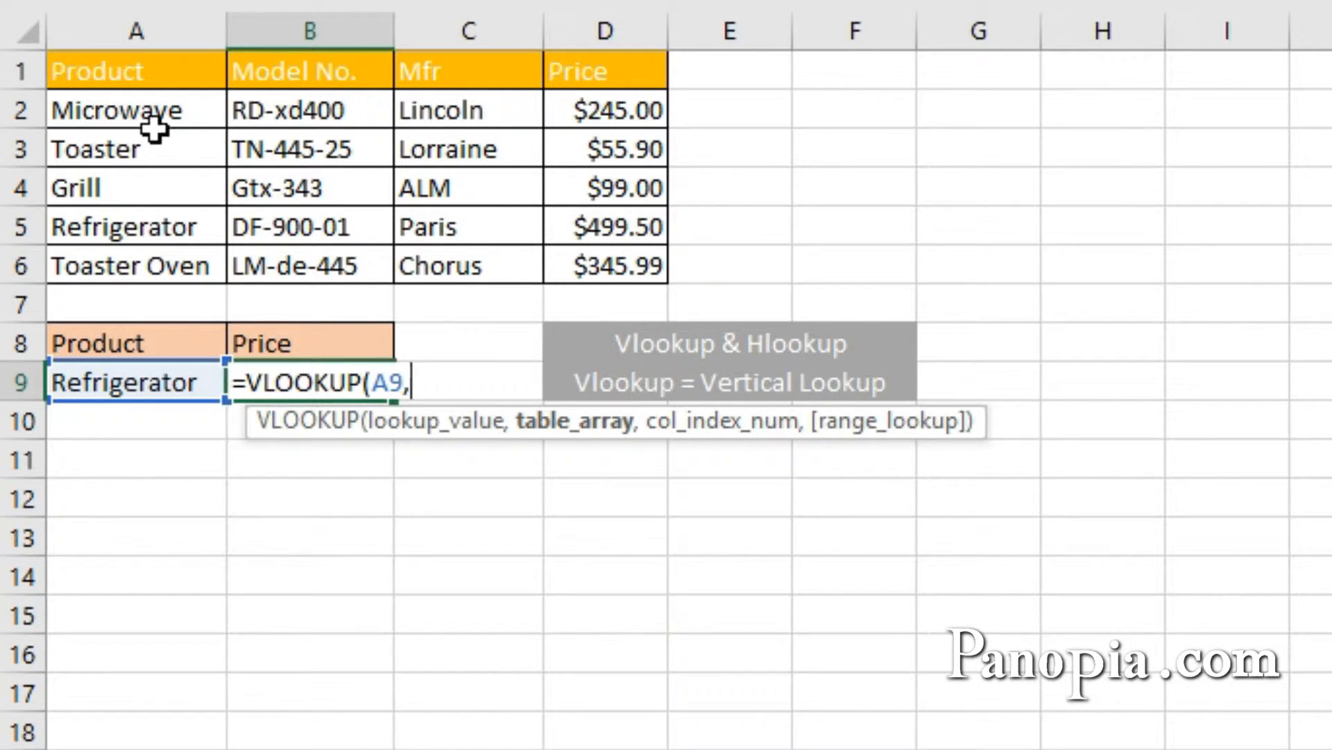
pyautogui.moveTo(119, 115); pyautogui.dragTo(580, 266)
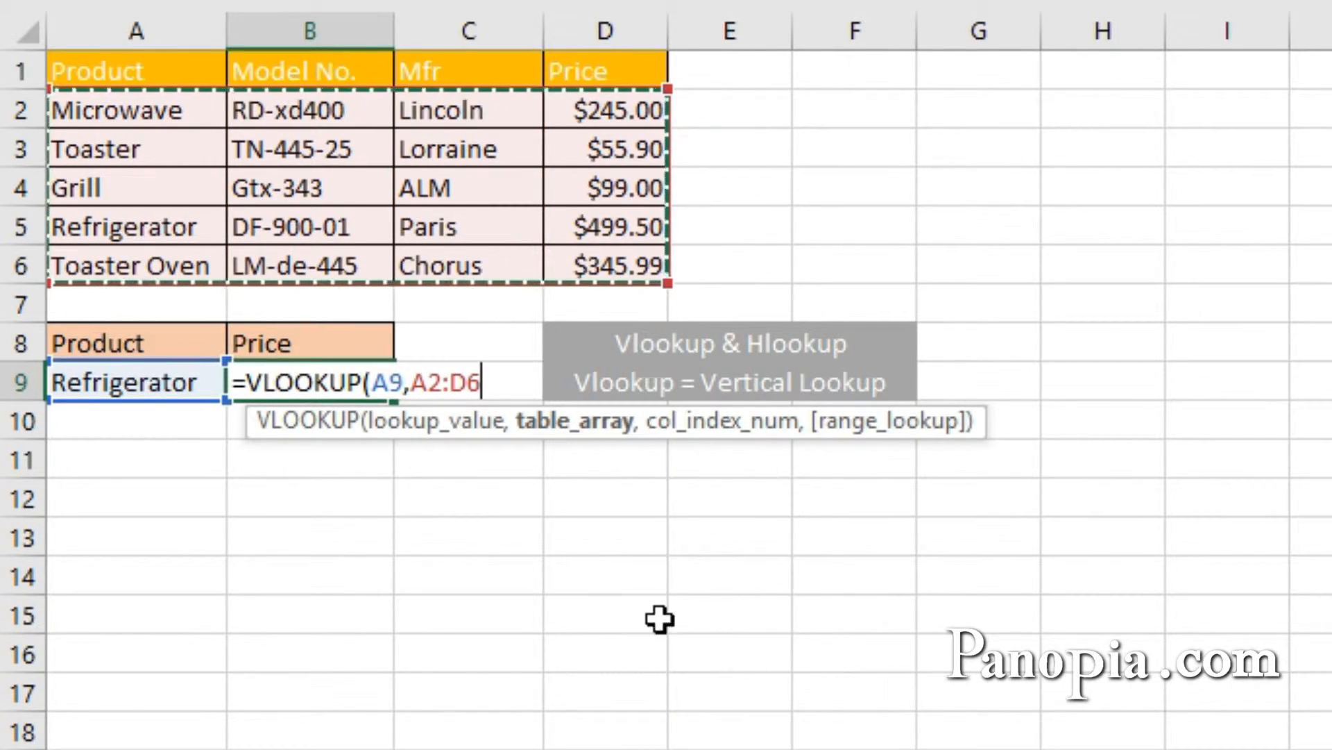
pyautogui.write(',')
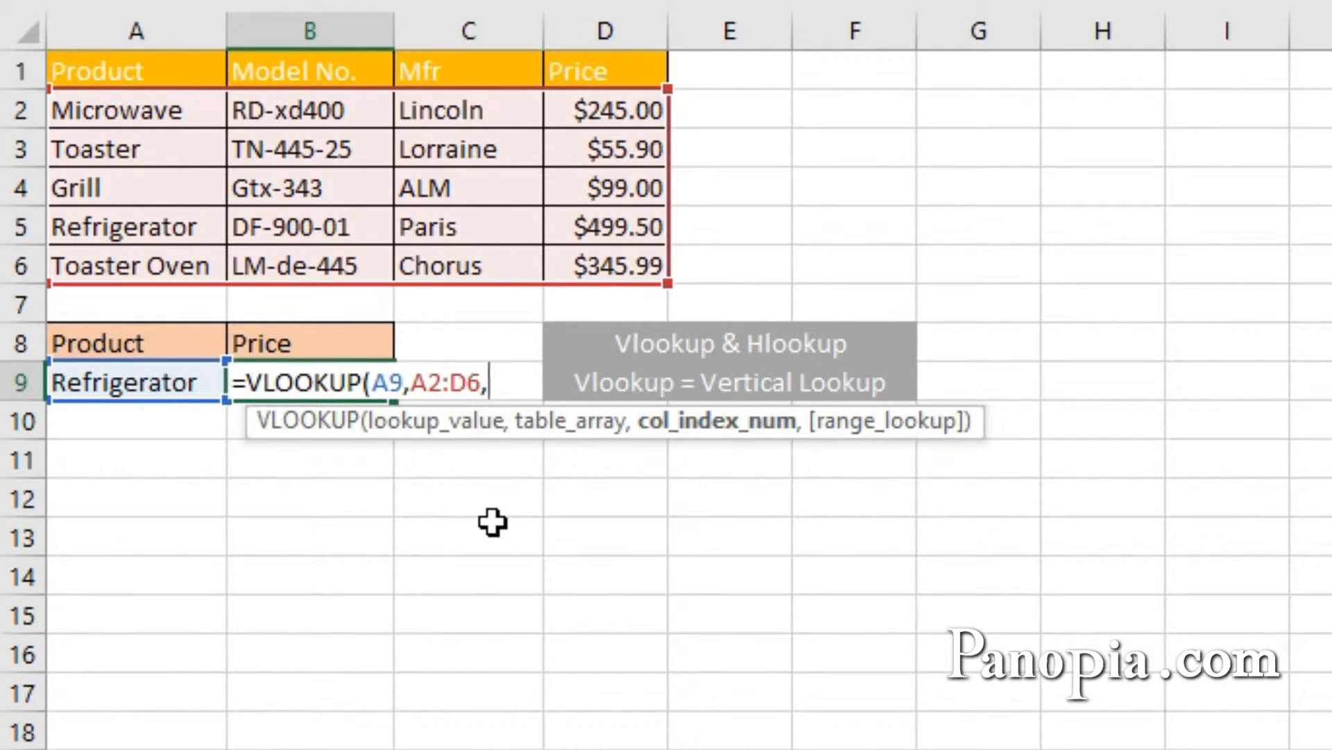
pyautogui.write('4,0')
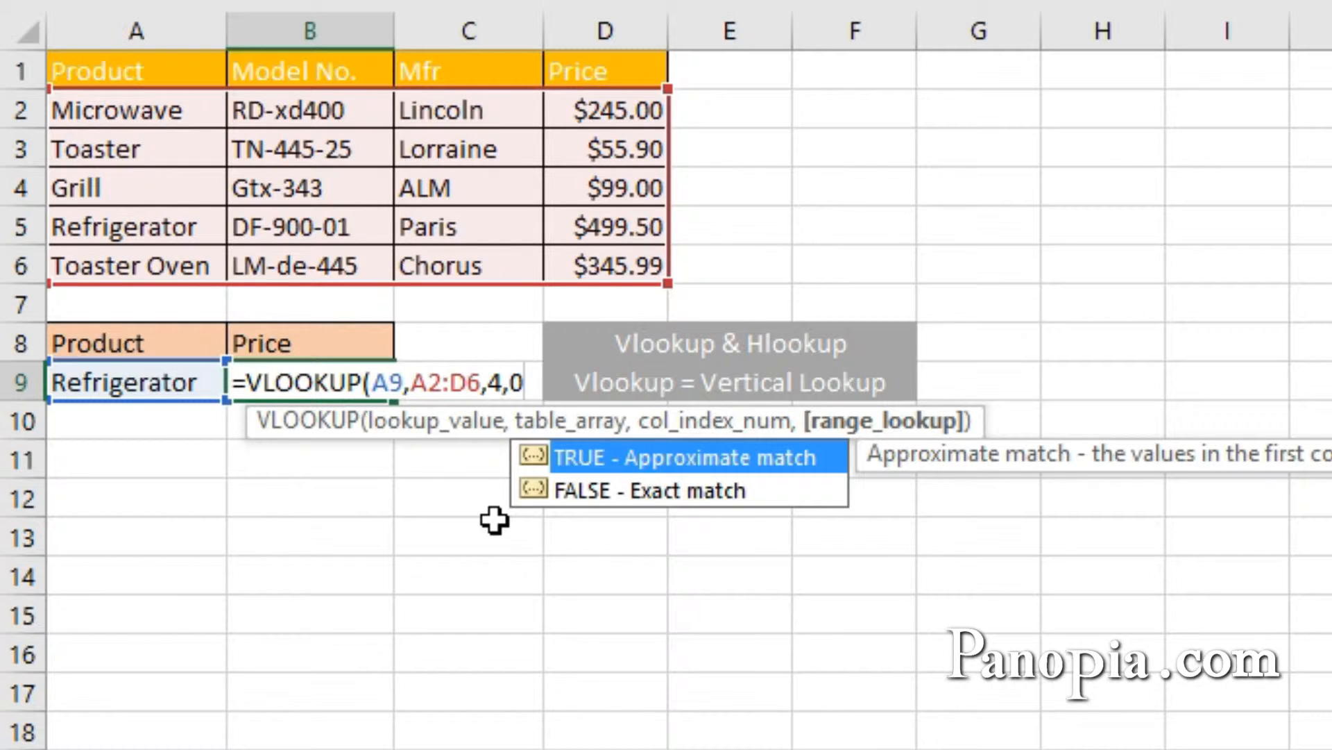
pyautogui.press('Return')
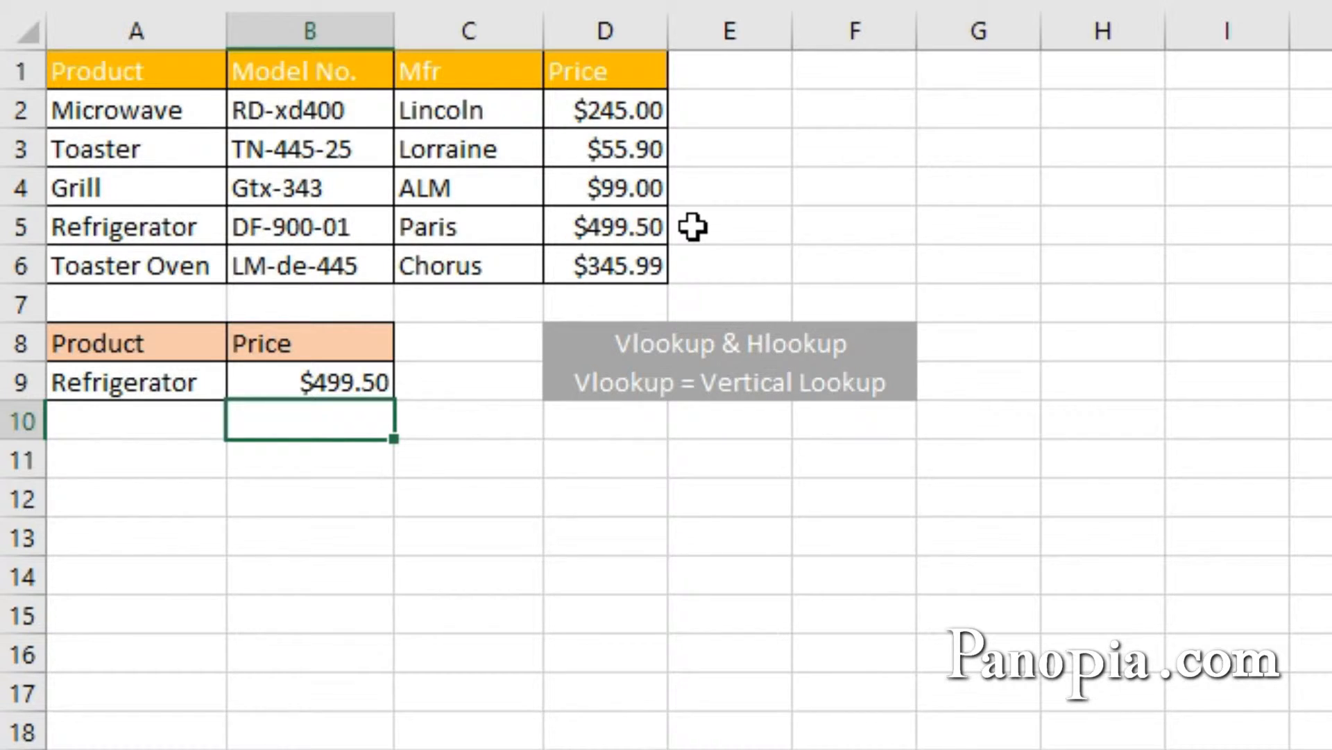
# Replace the lookup product in A9 with "stove".
pyautogui.click(115, 386)
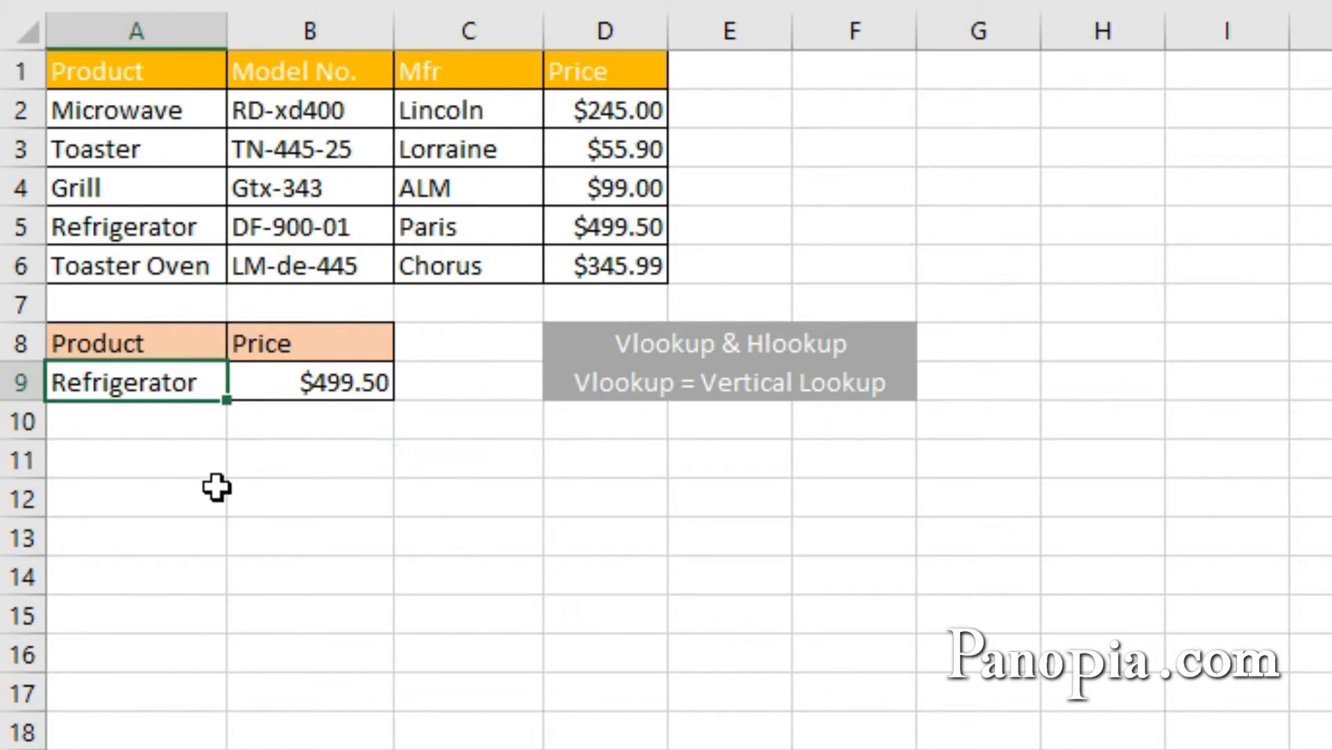
pyautogui.write('sto')
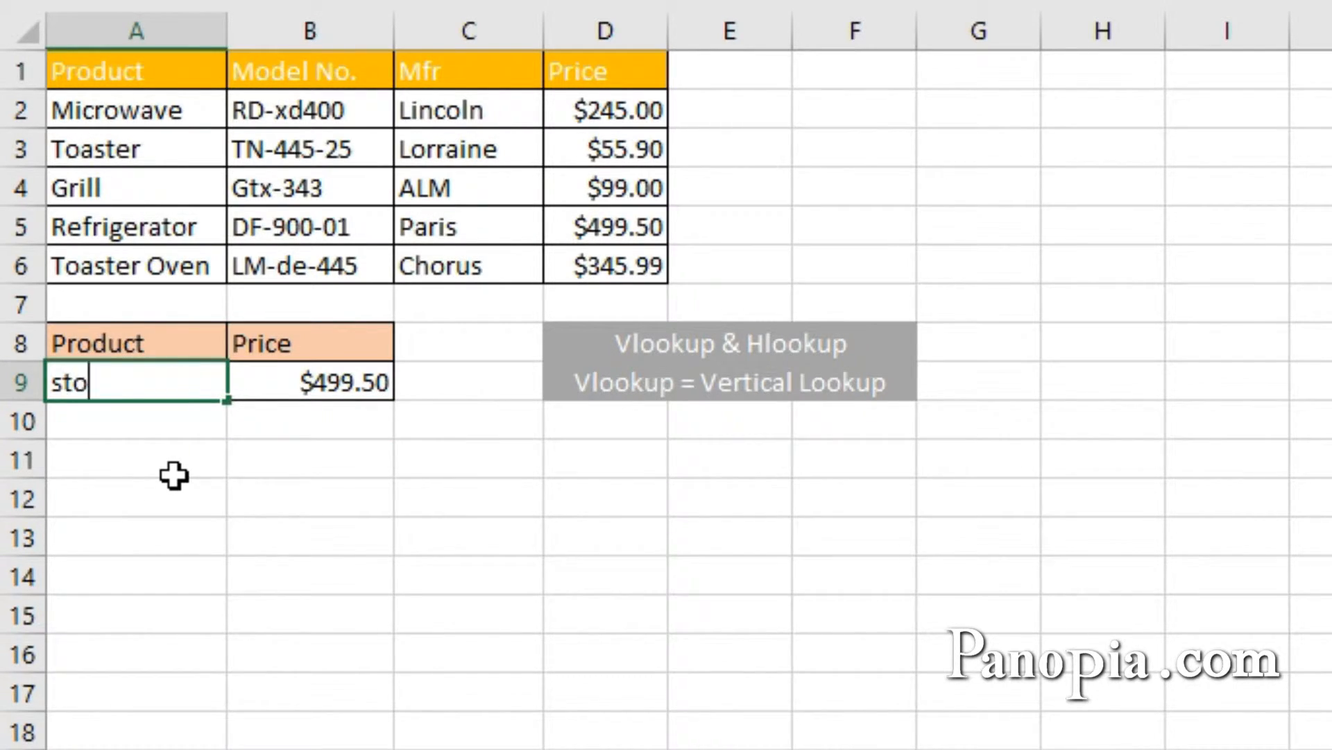
pyautogui.write('ve')
pyautogui.press('Return')
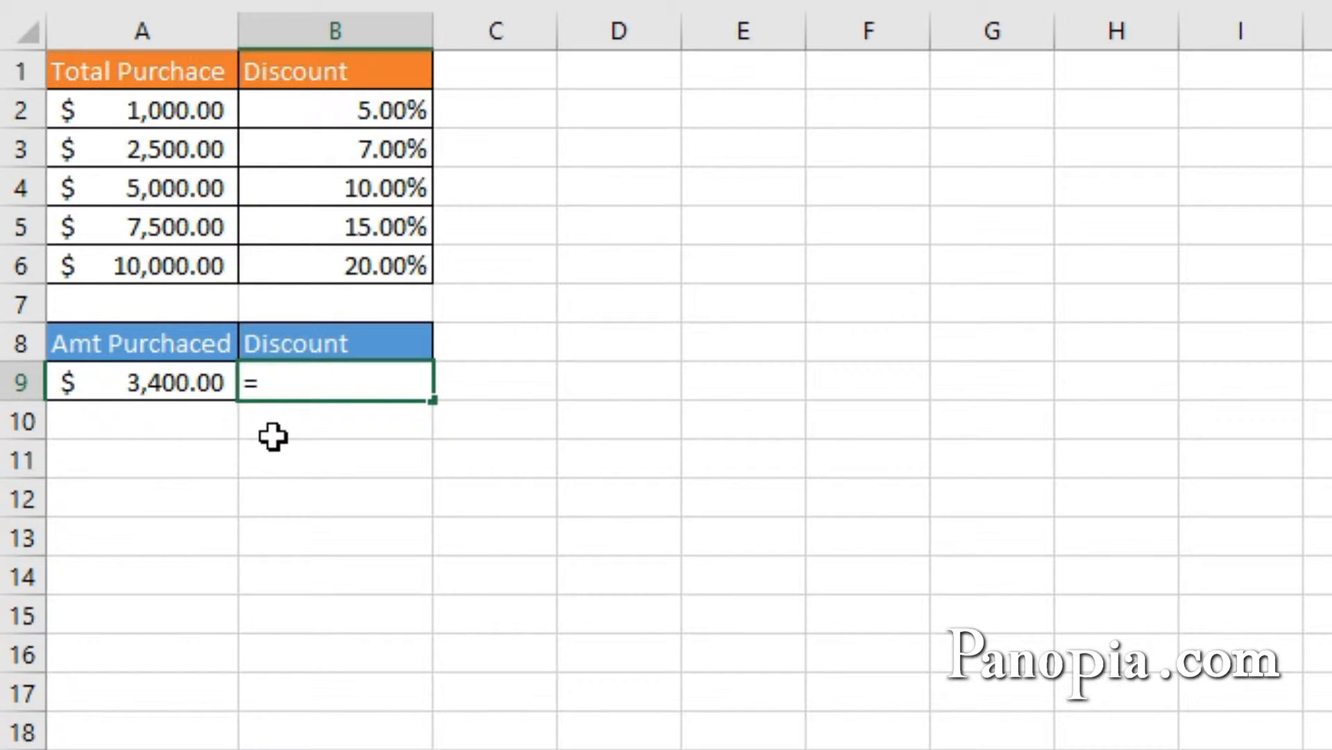
# Complete the VLOOKUP formula in discount cell B9 with lookup value A9, table A2:B6, column 2 and approximate match 1.
pyautogui.write('vlo')
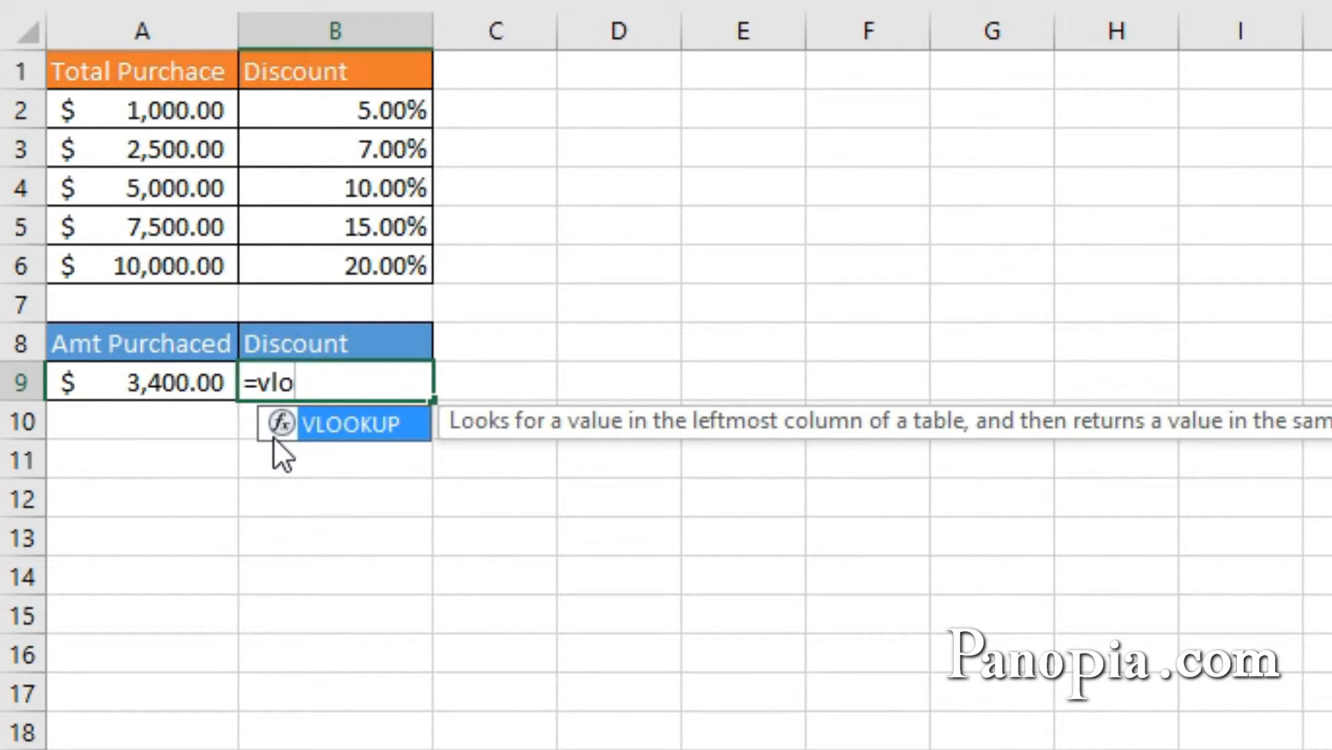
pyautogui.press('Tab')
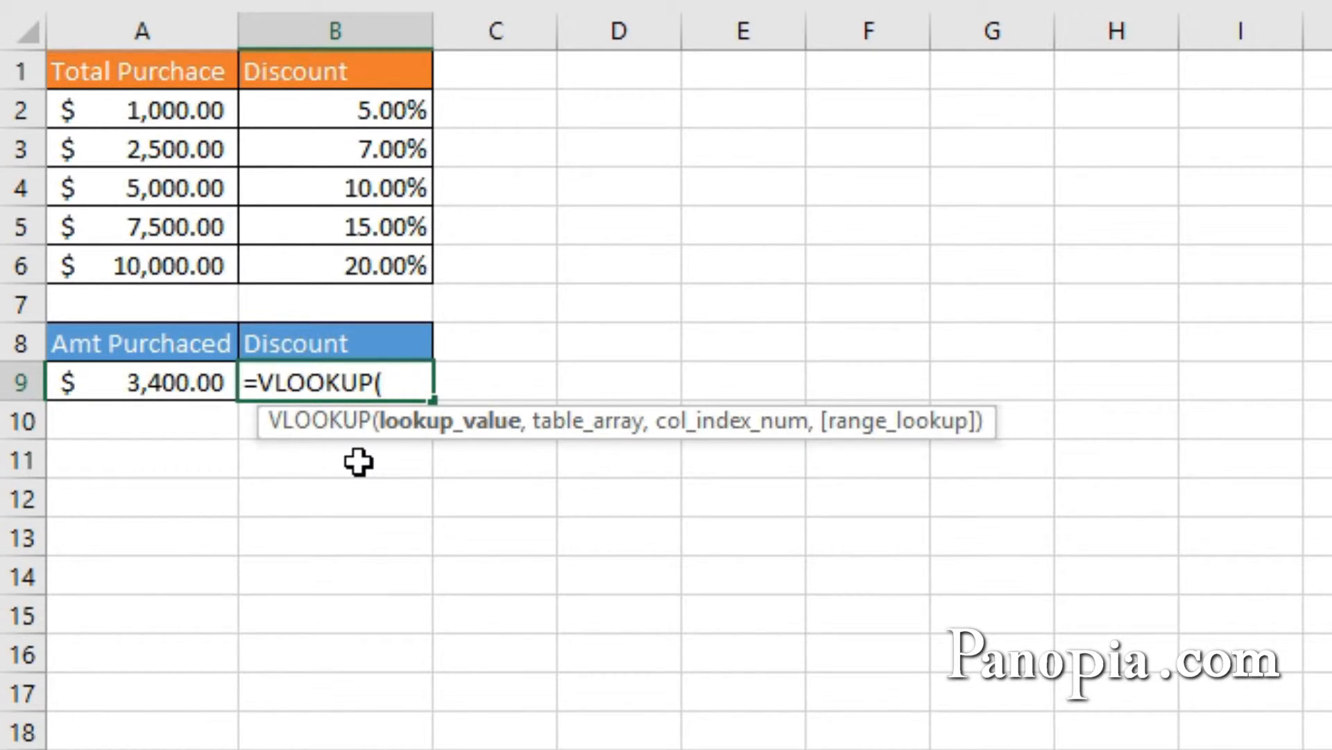
pyautogui.click(160, 388)
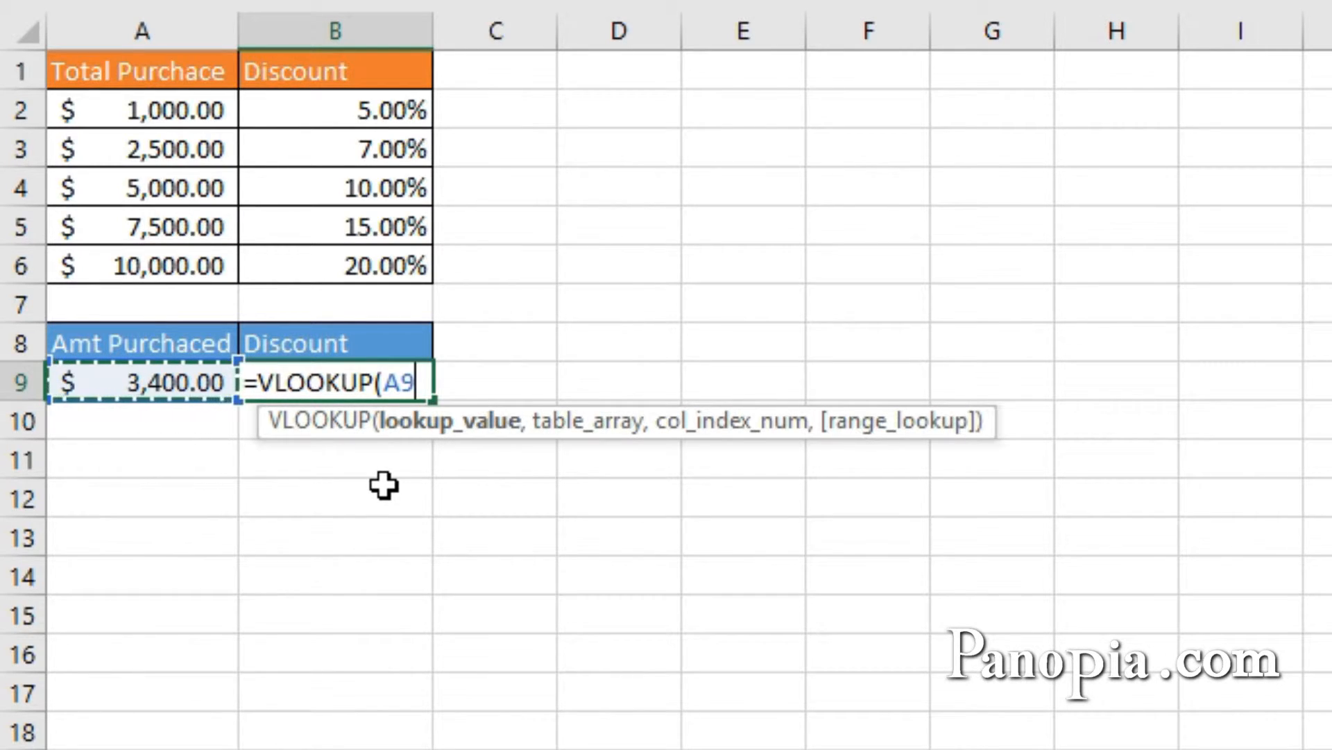
pyautogui.write(',')
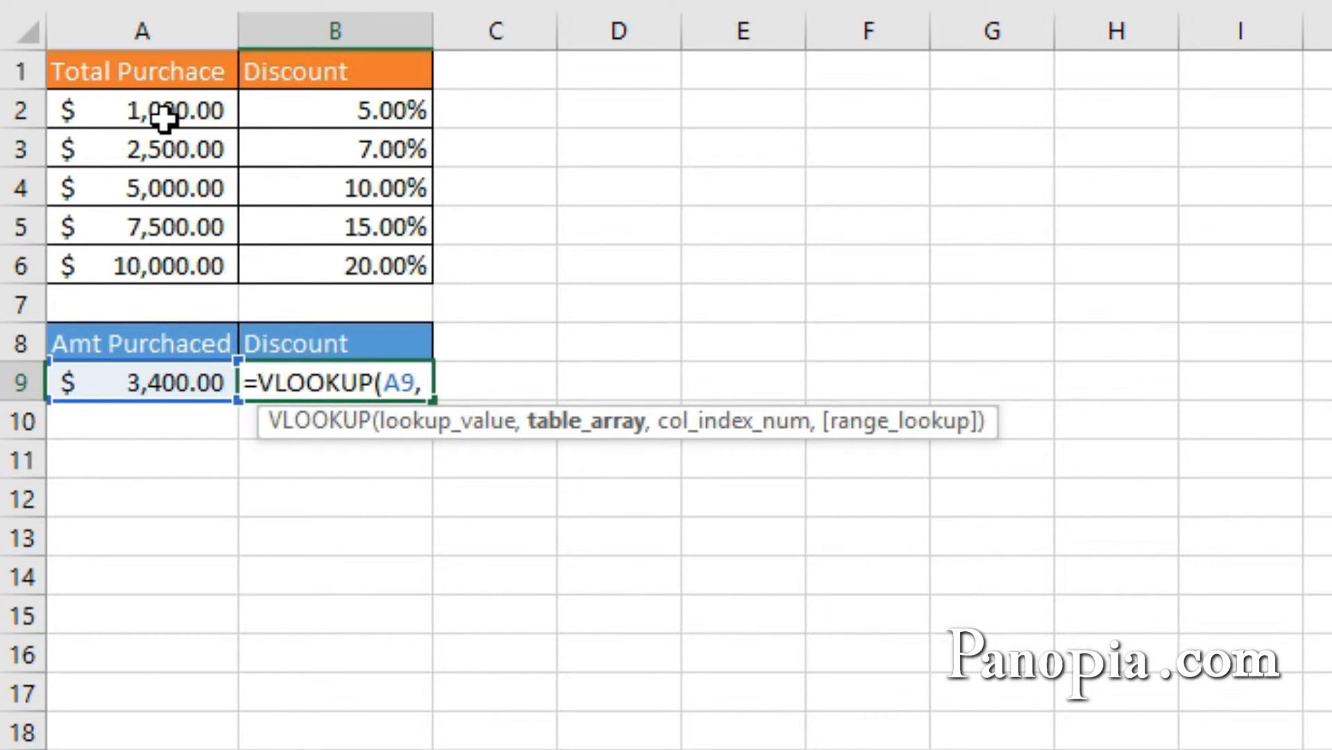
pyautogui.moveTo(169, 116); pyautogui.dragTo(406, 268)
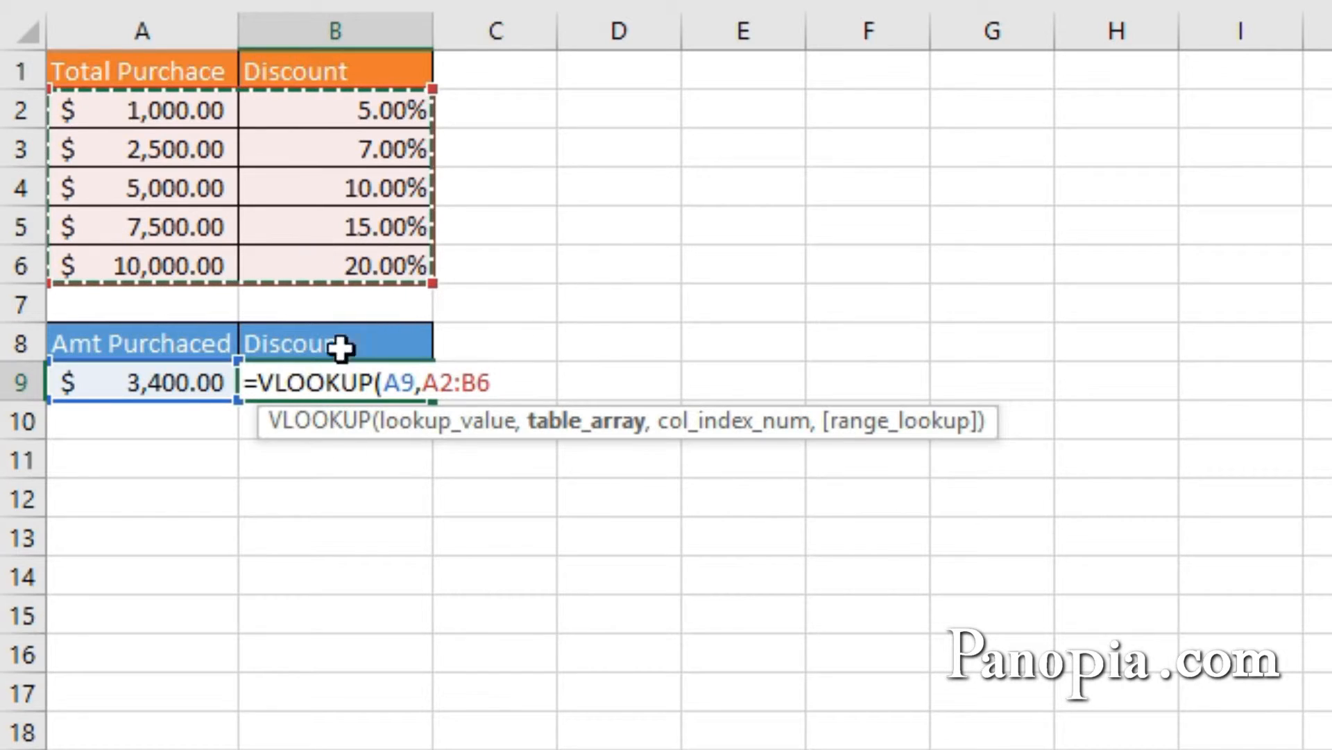
pyautogui.write(',')
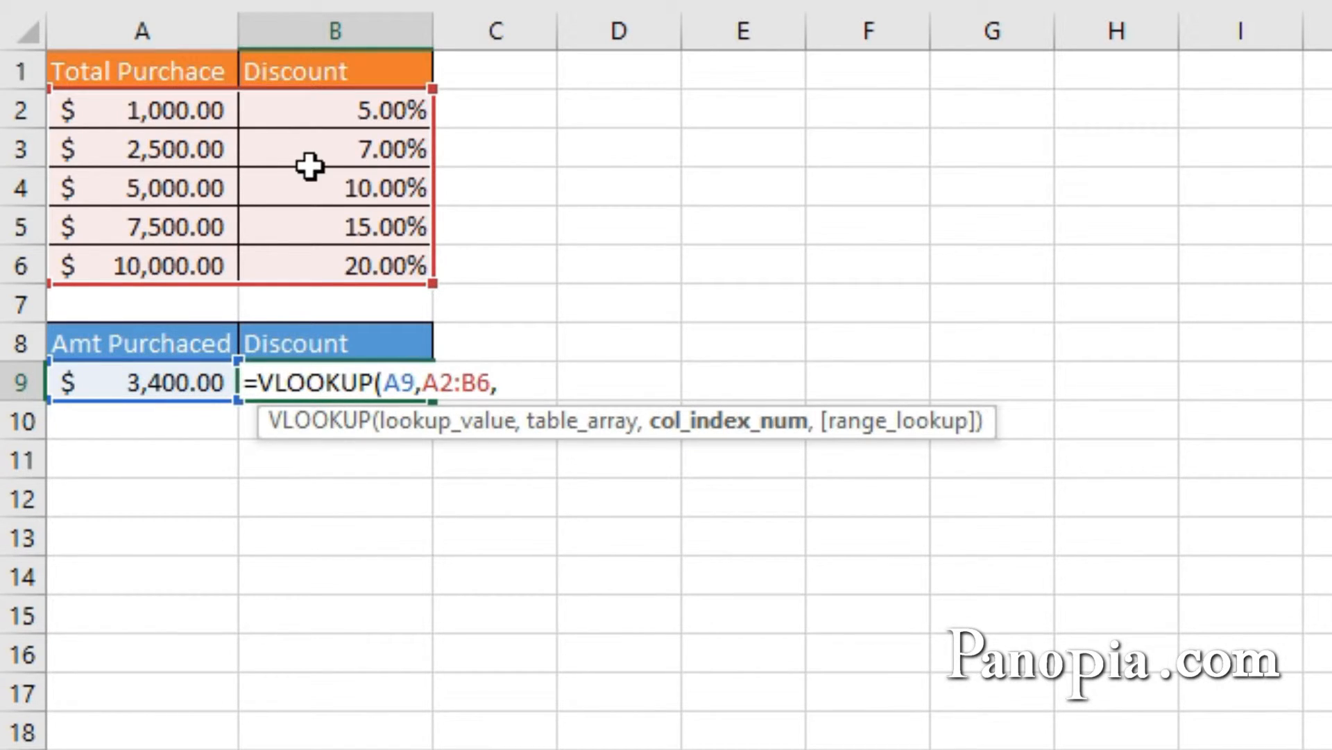
pyautogui.write('2')
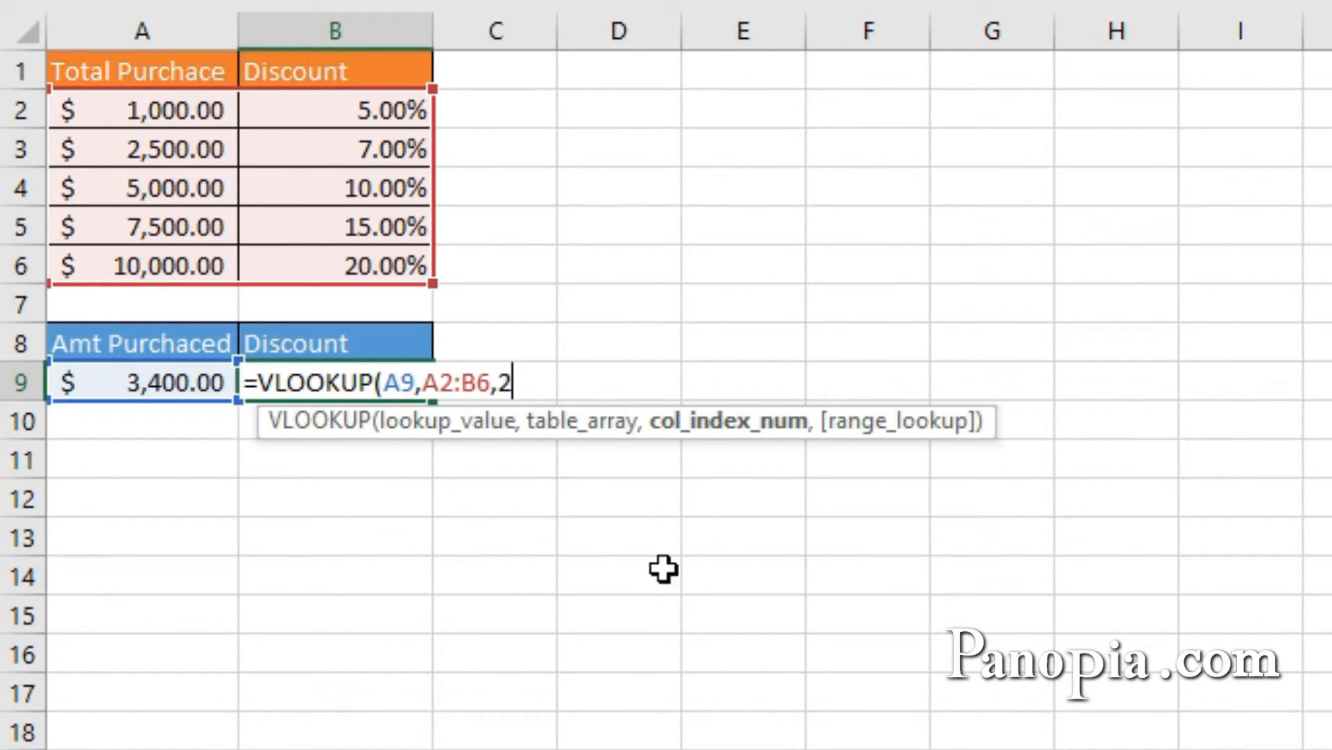
pyautogui.write(',')
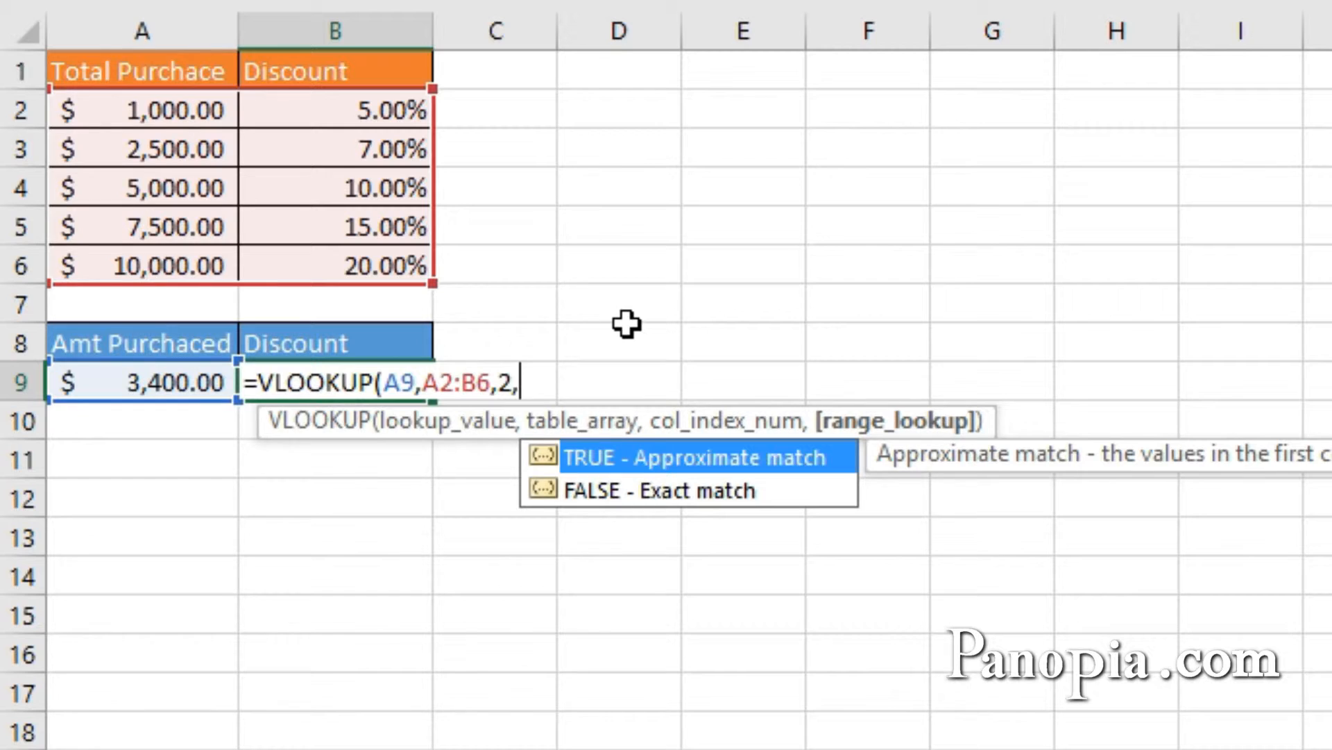
pyautogui.write('1')
pyautogui.press('Return')
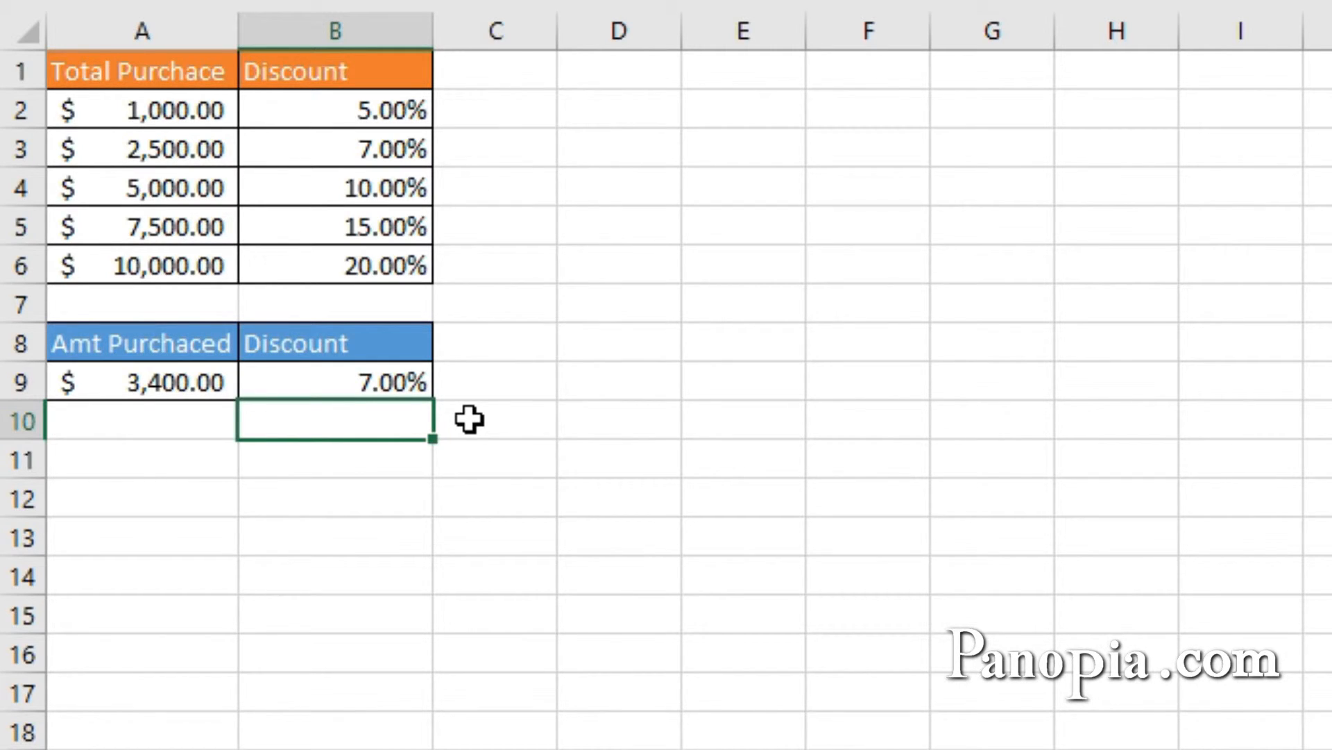
# Change the range_lookup argument of the discount formula in B9 to 0 for an exact match.
pyautogui.doubleClick(362, 382)
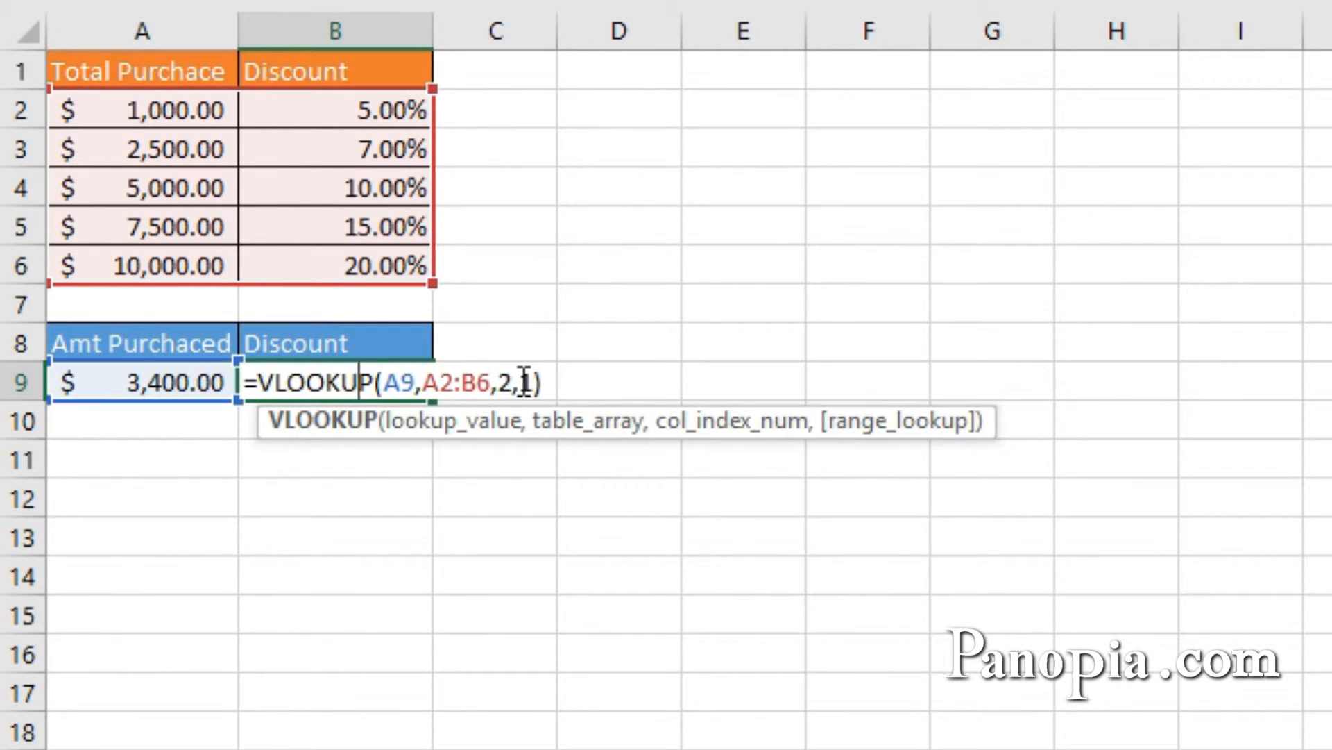
pyautogui.doubleClick(525, 382)
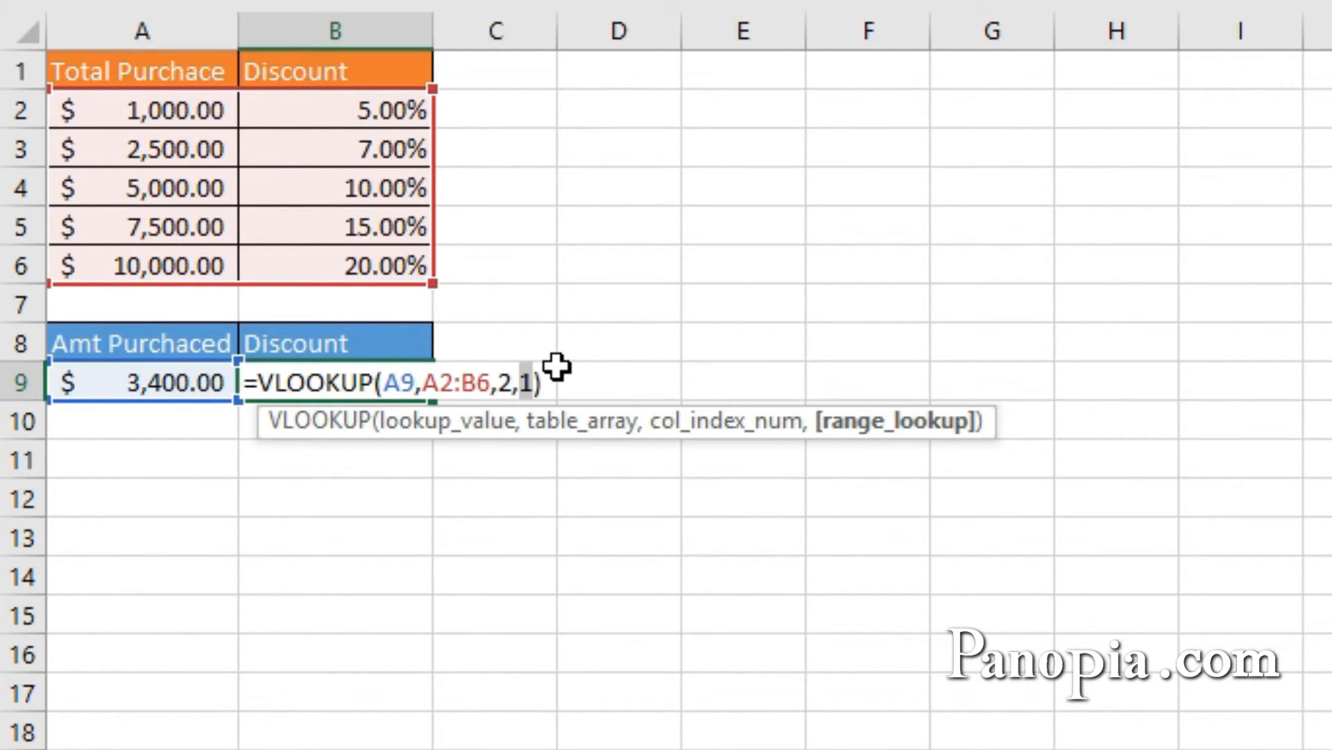
pyautogui.write('0')
pyautogui.press('Return')
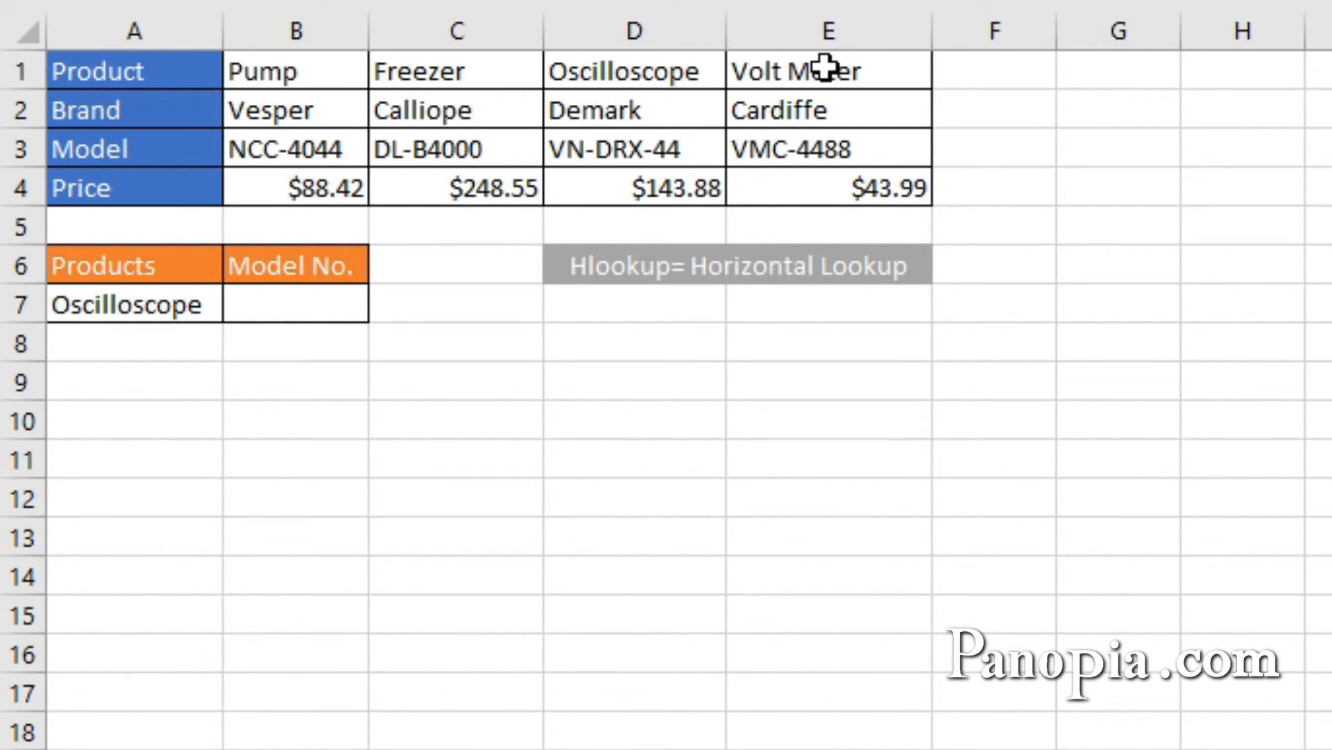
pyautogui.click(192, 298)
pyautogui.click(245, 307)
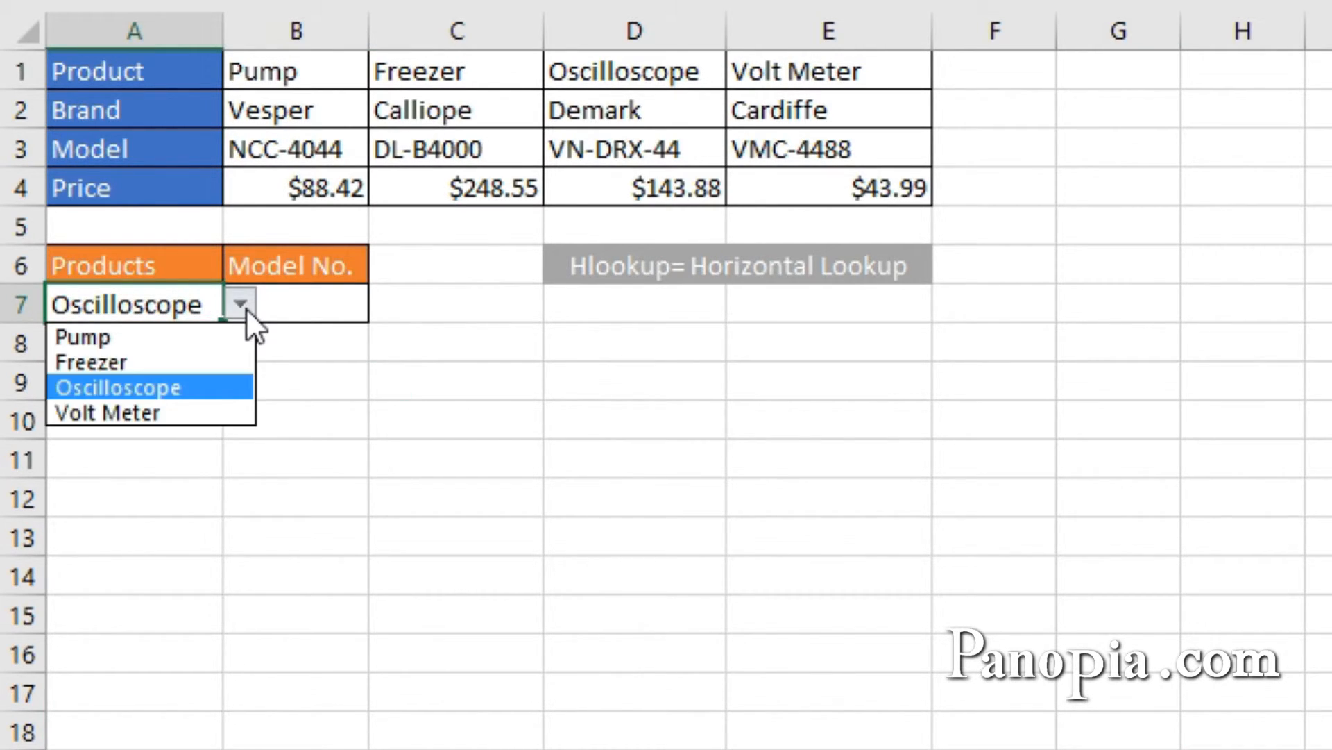
pyautogui.click(243, 305)
# Enter an HLOOKUP formula in B7 that finds A7 in B1:E3 and returns row 3 with exact match 0.
pyautogui.click(321, 308)
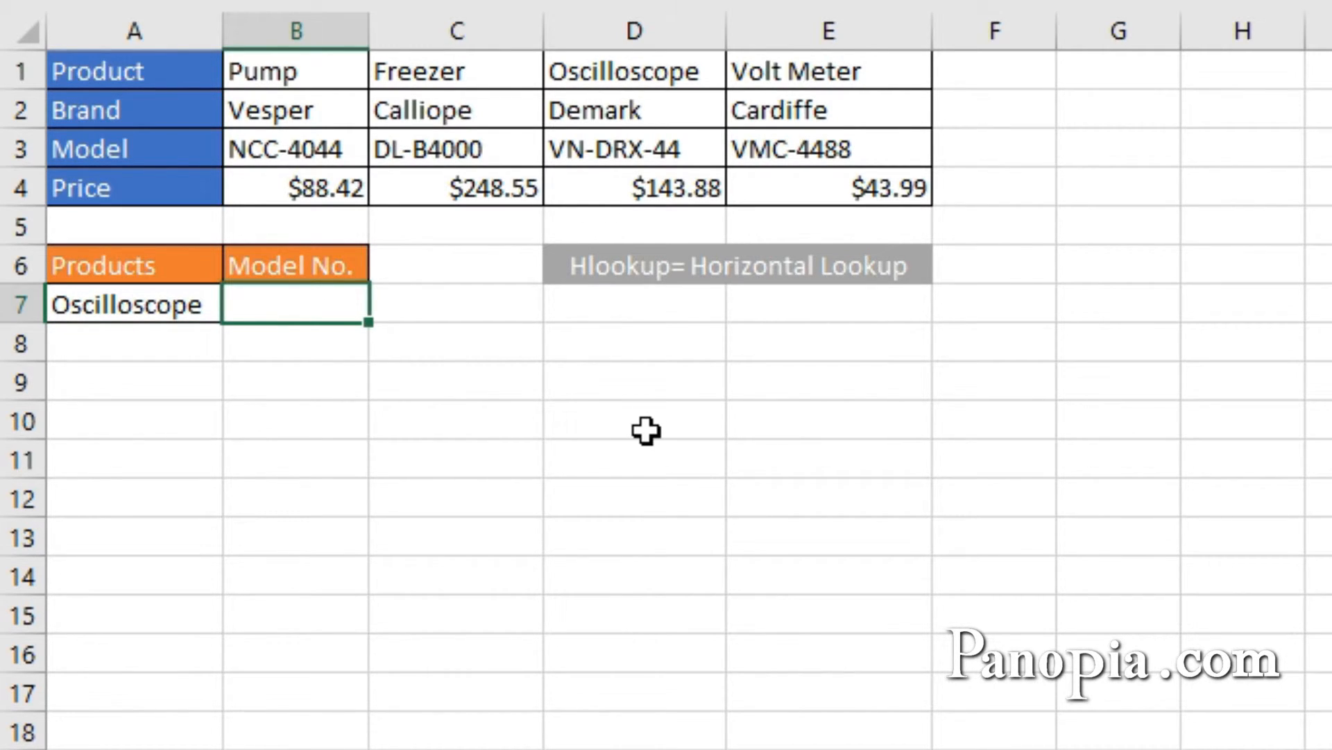
pyautogui.write('=hloo')
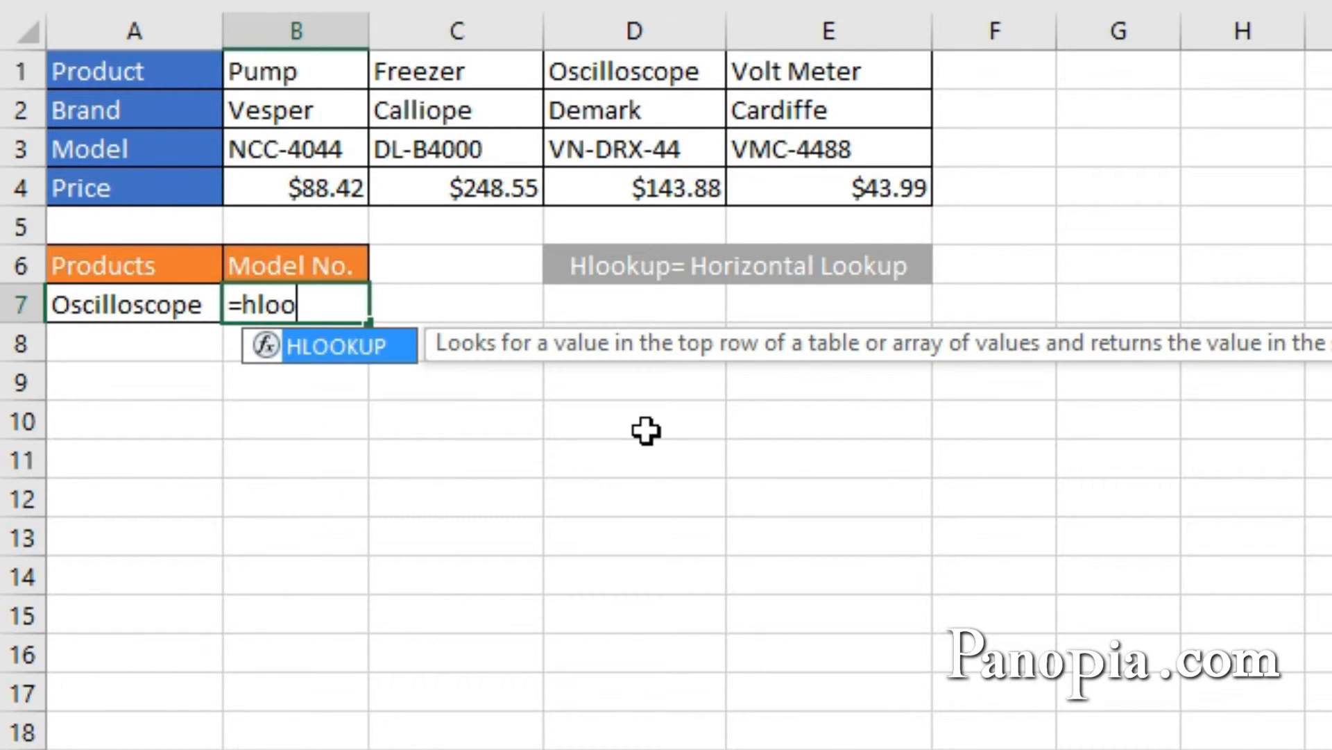
pyautogui.press('Tab')
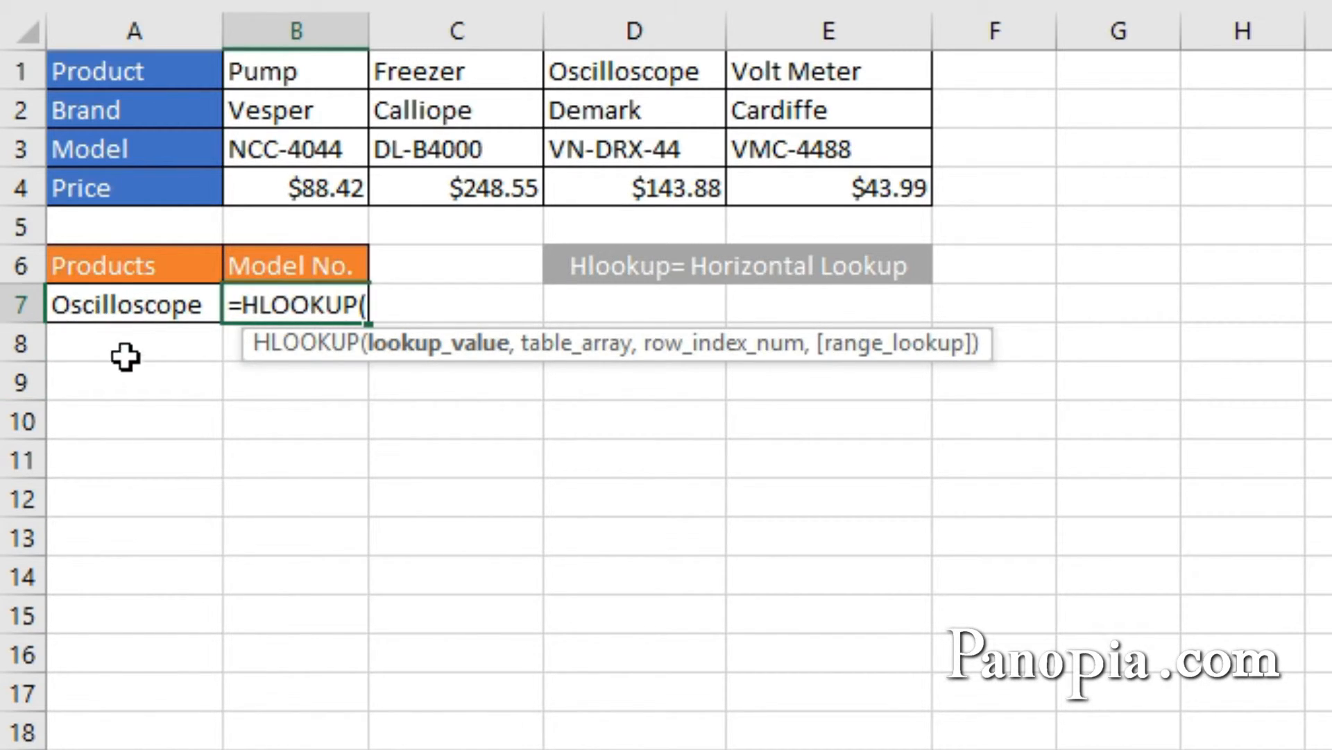
pyautogui.click(119, 310)
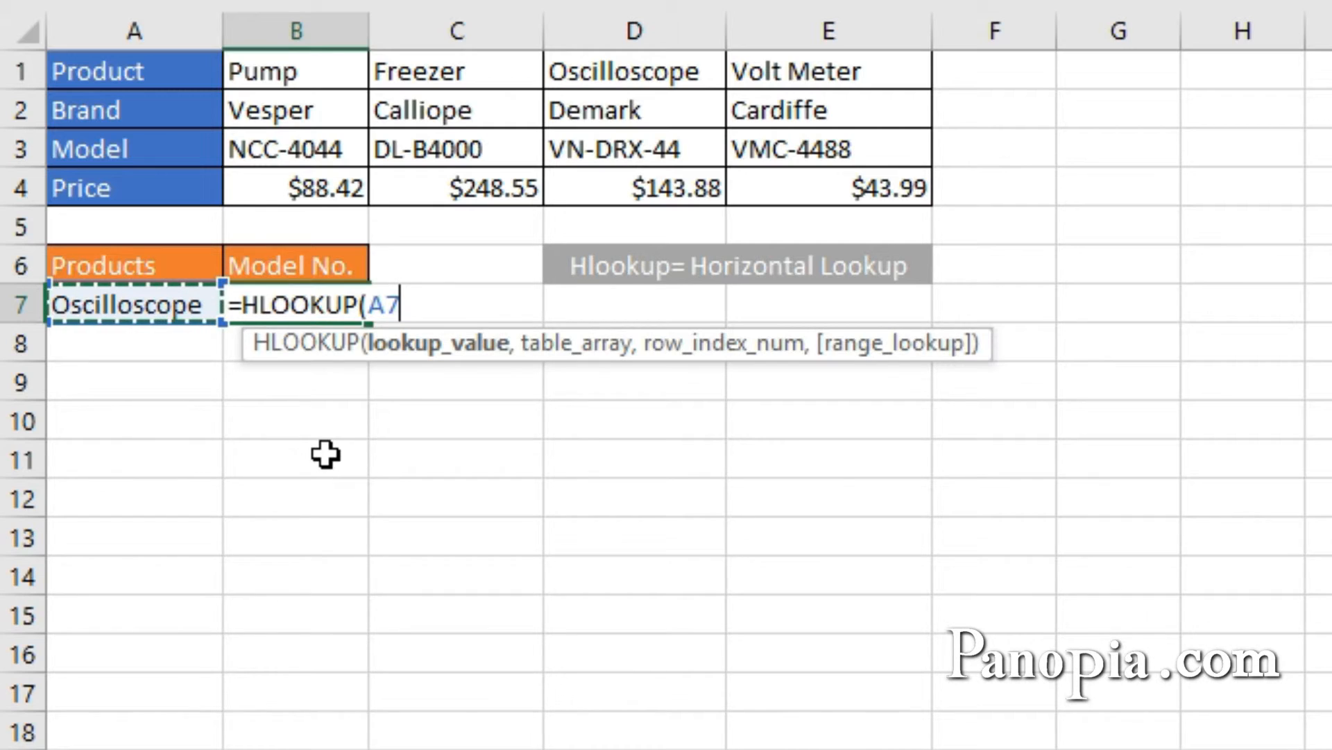
pyautogui.write(',')
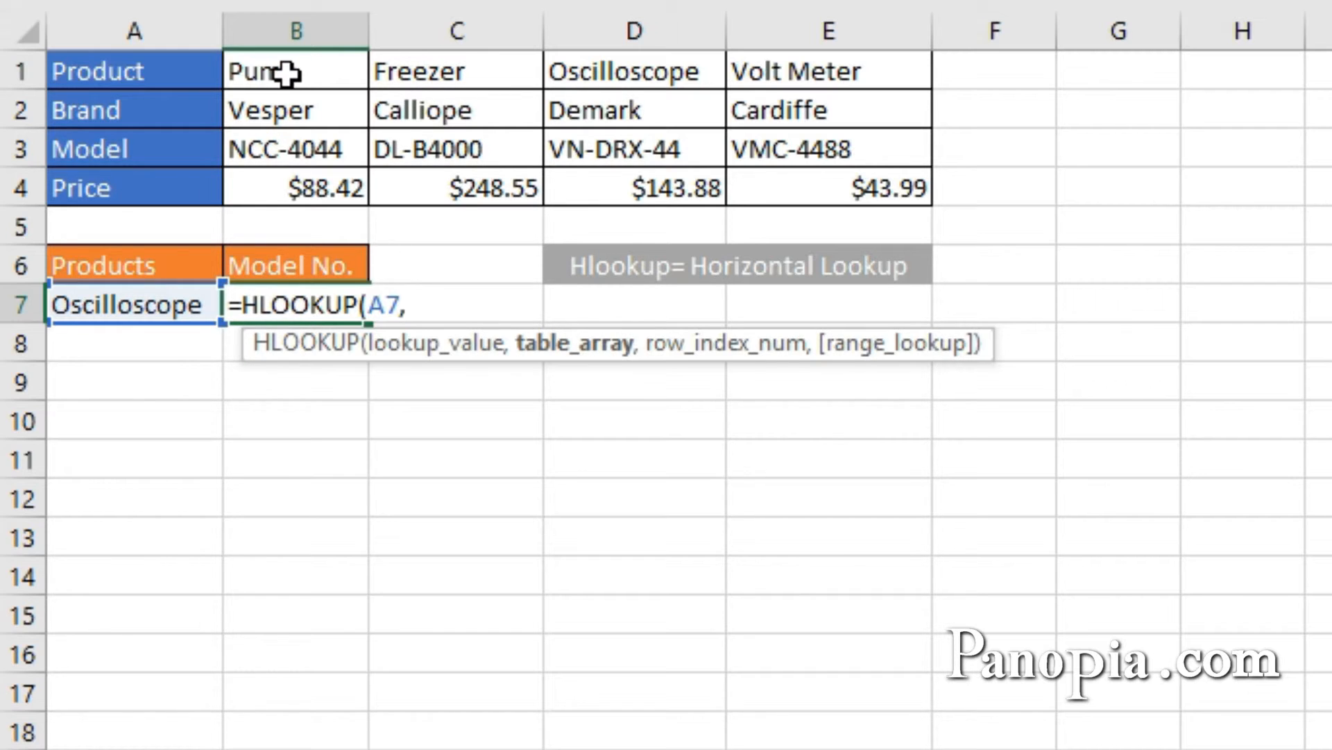
pyautogui.moveTo(286, 72); pyautogui.dragTo(826, 142)
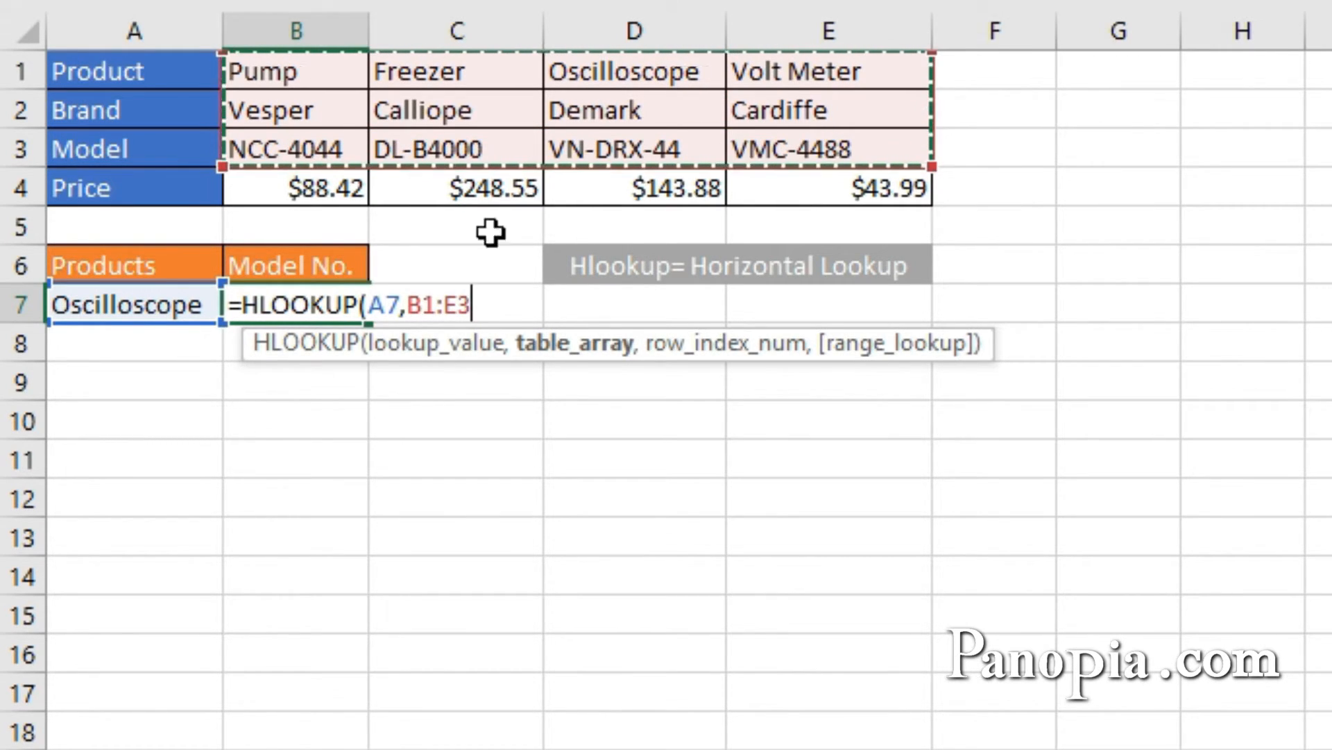
pyautogui.write(',')
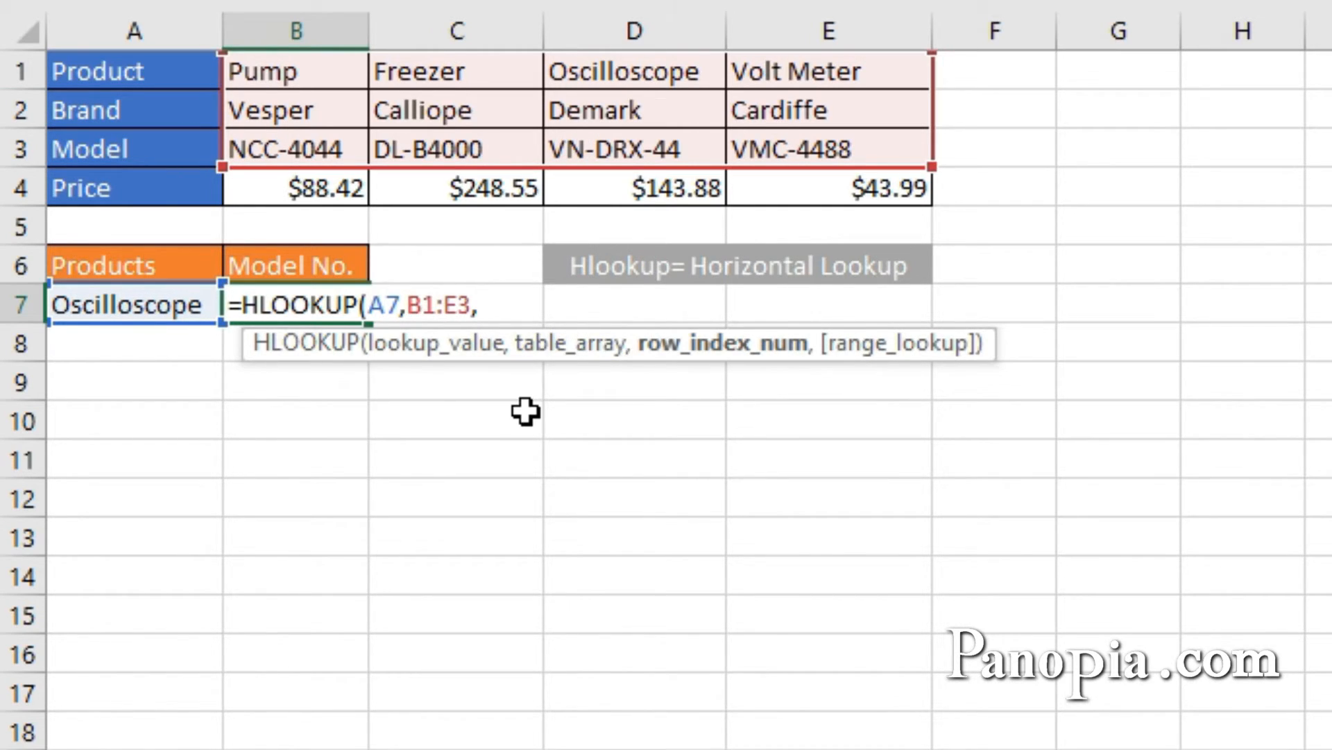
pyautogui.write('3')
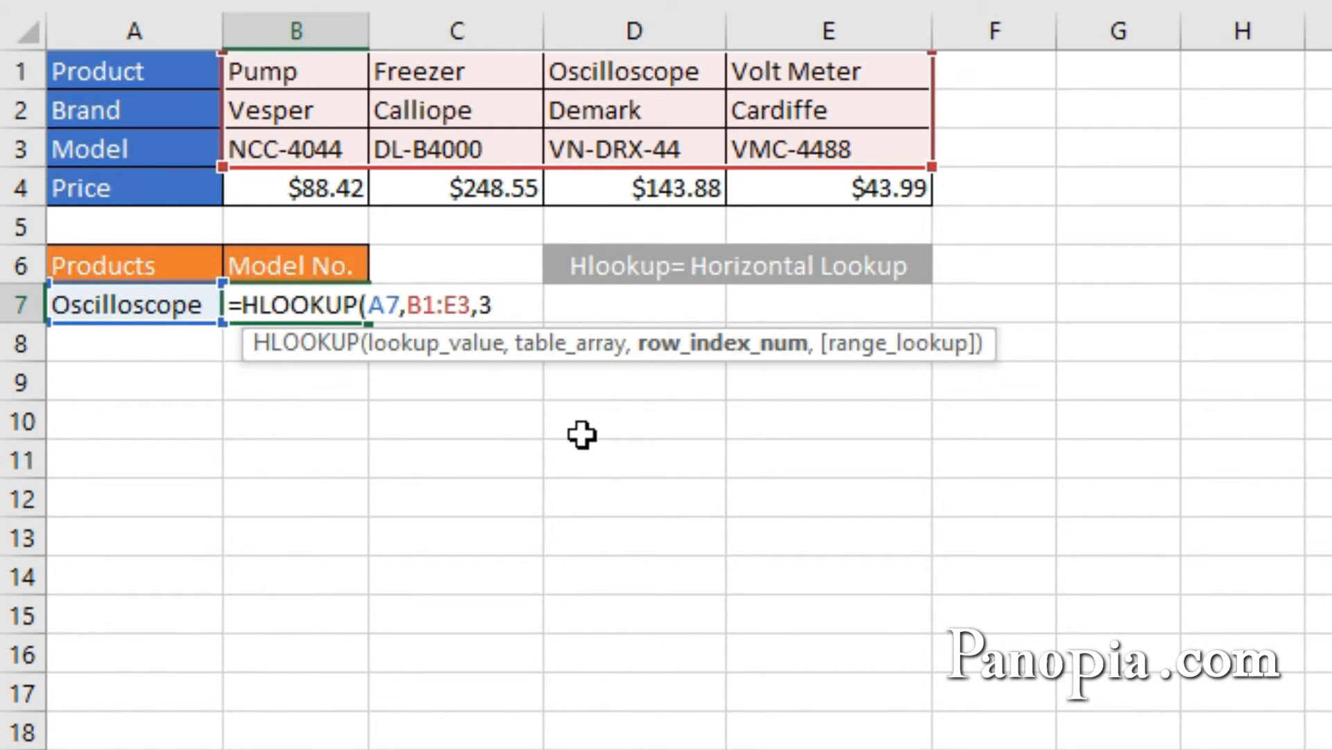
pyautogui.write(',')
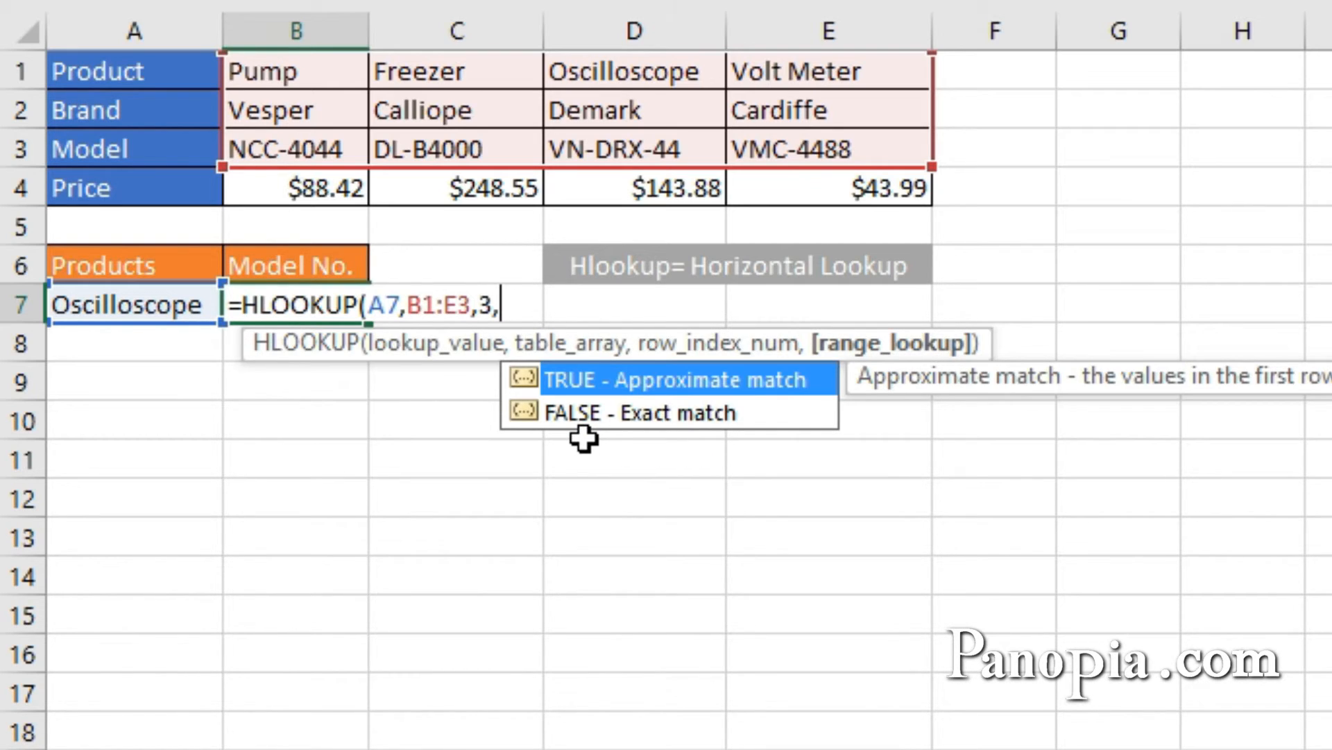
pyautogui.write('0')
pyautogui.press('Return')
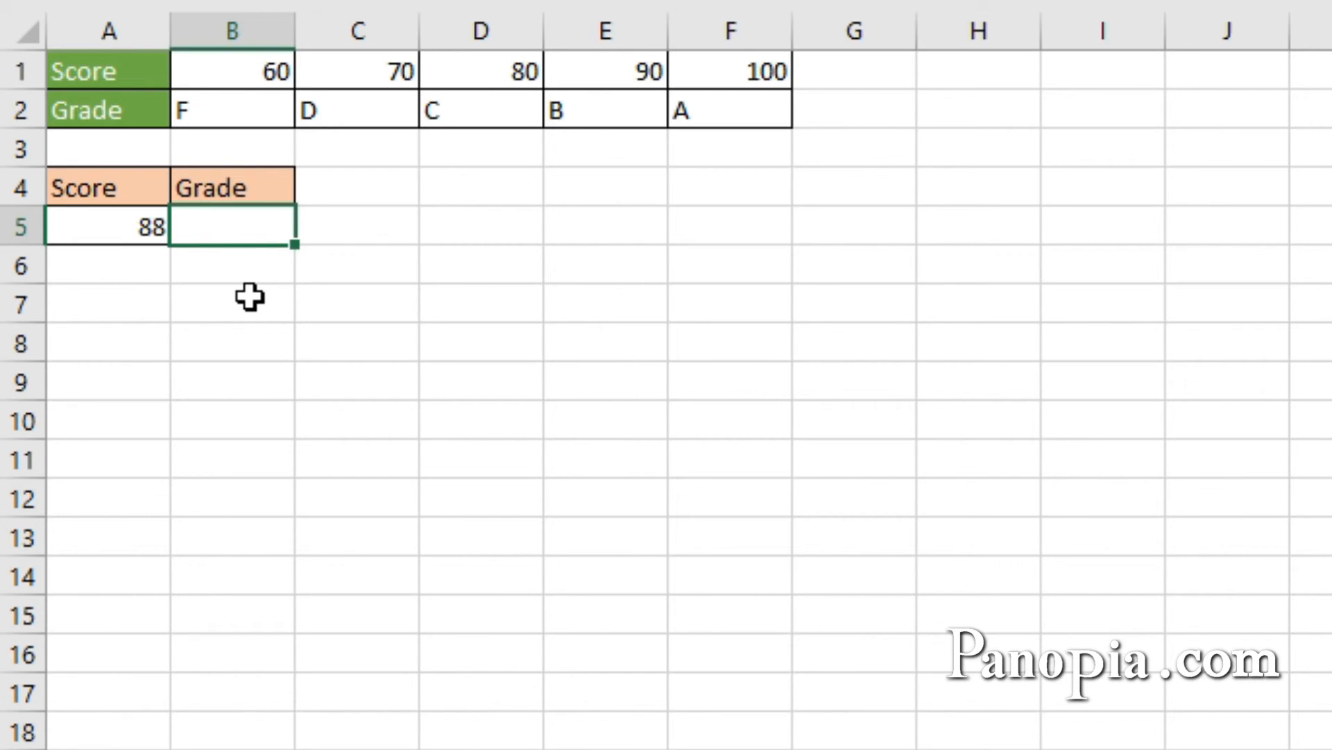
# Enter an HLOOKUP formula in grade cell B5 that finds A5 in B1:F2 and returns row 2 with approximate match 1.
pyautogui.write('=hlo')
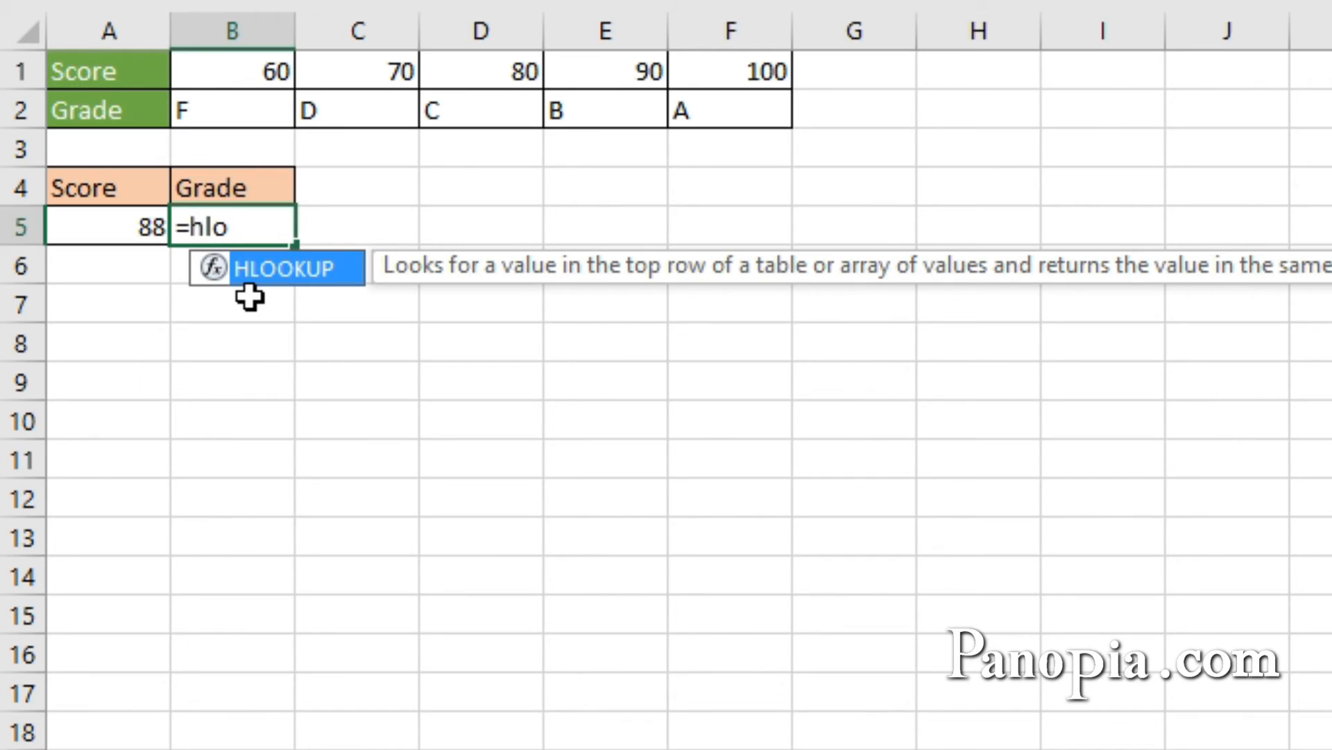
pyautogui.press('Tab')
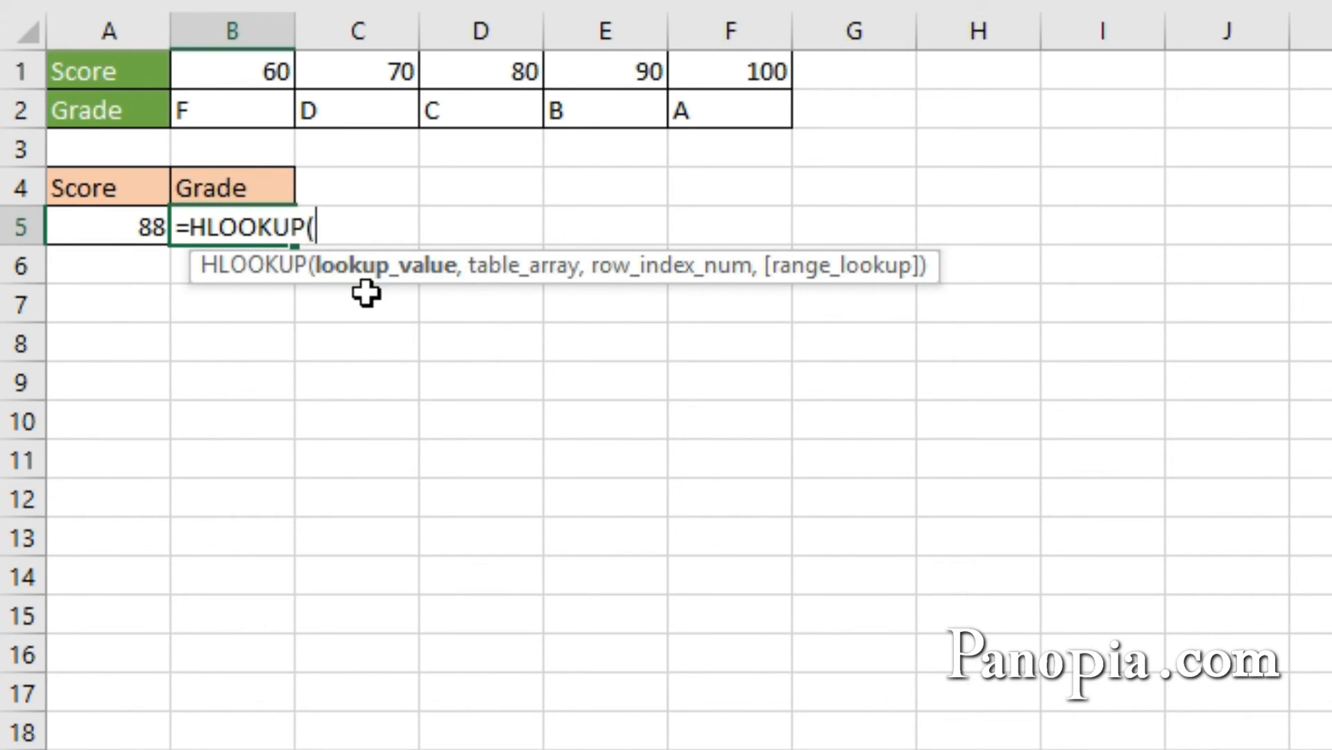
pyautogui.click(115, 227)
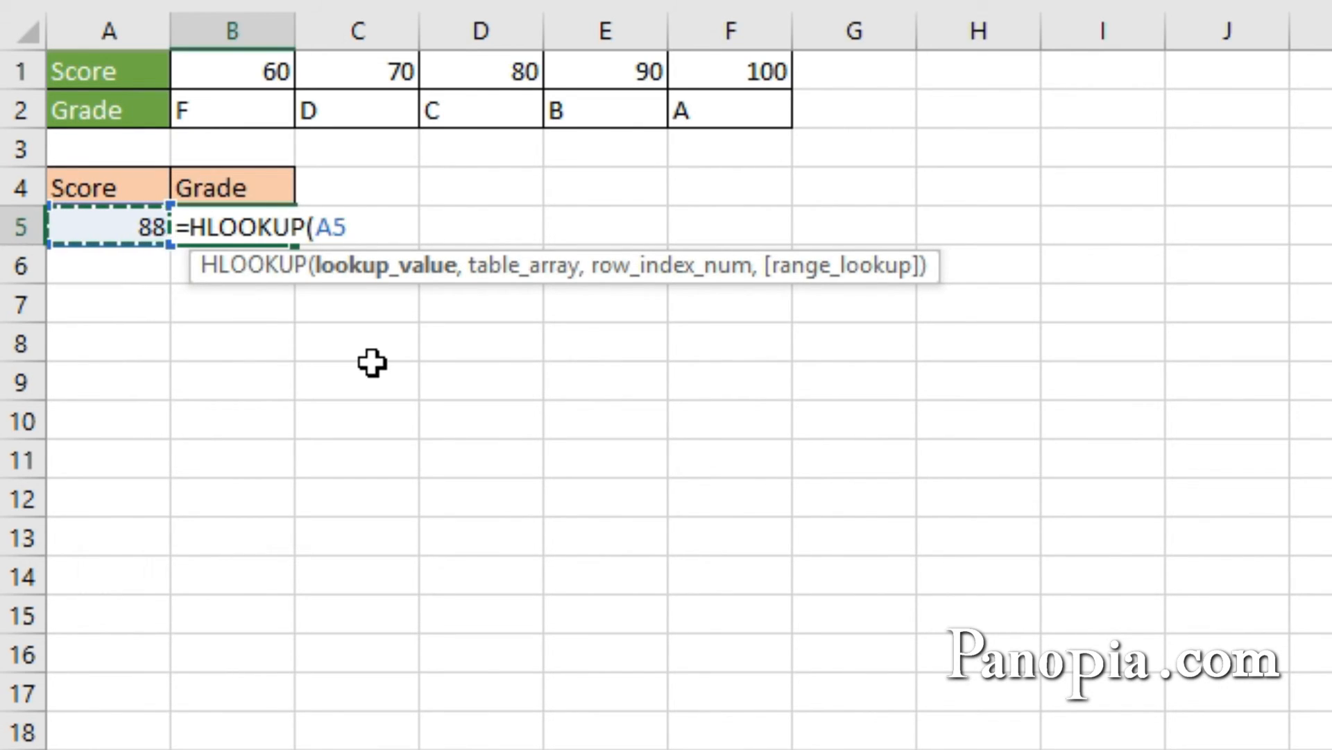
pyautogui.write(',')
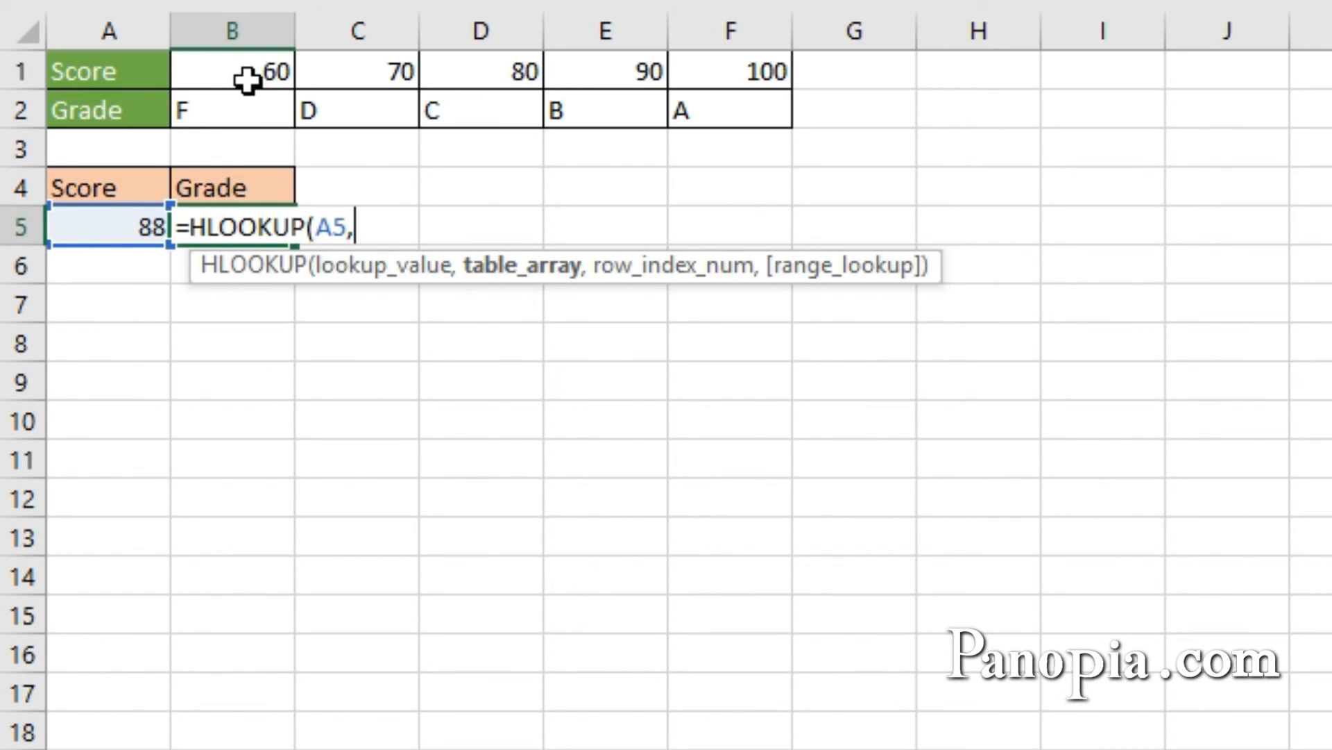
pyautogui.moveTo(257, 80); pyautogui.dragTo(690, 111)
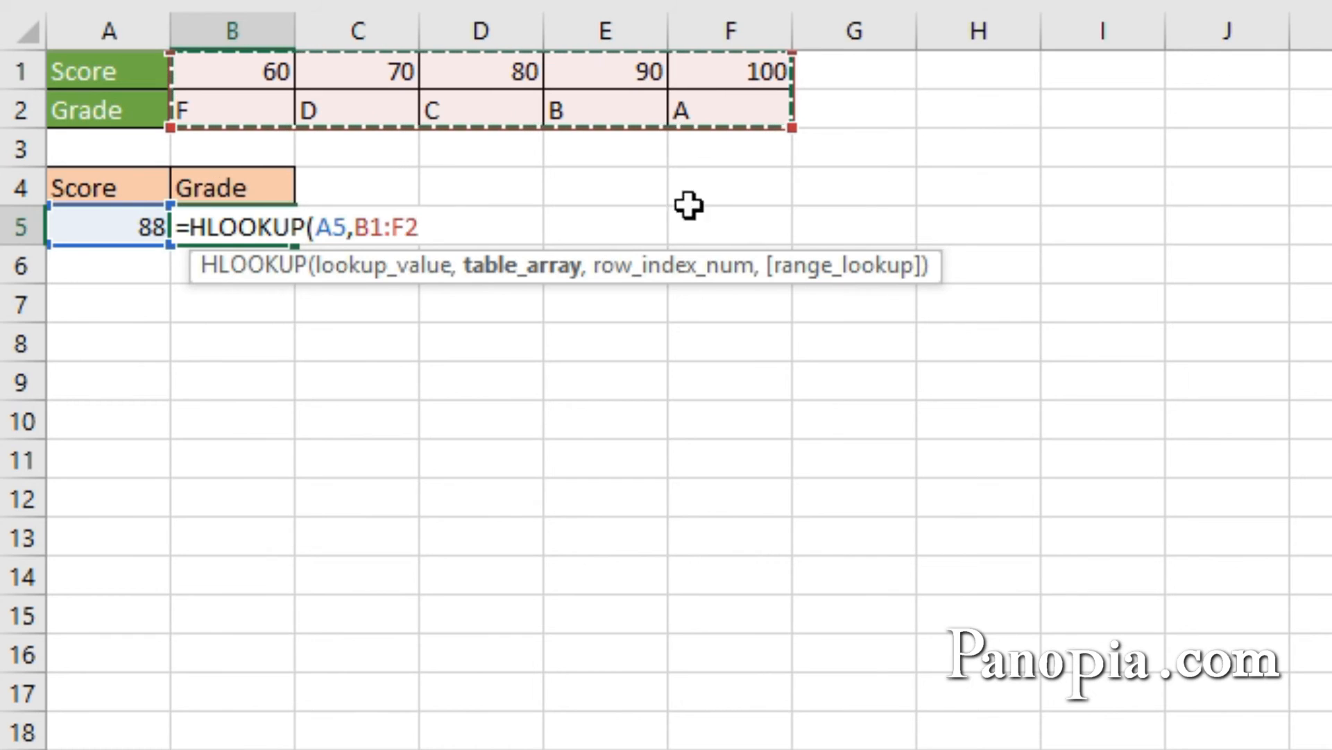
pyautogui.write(',')
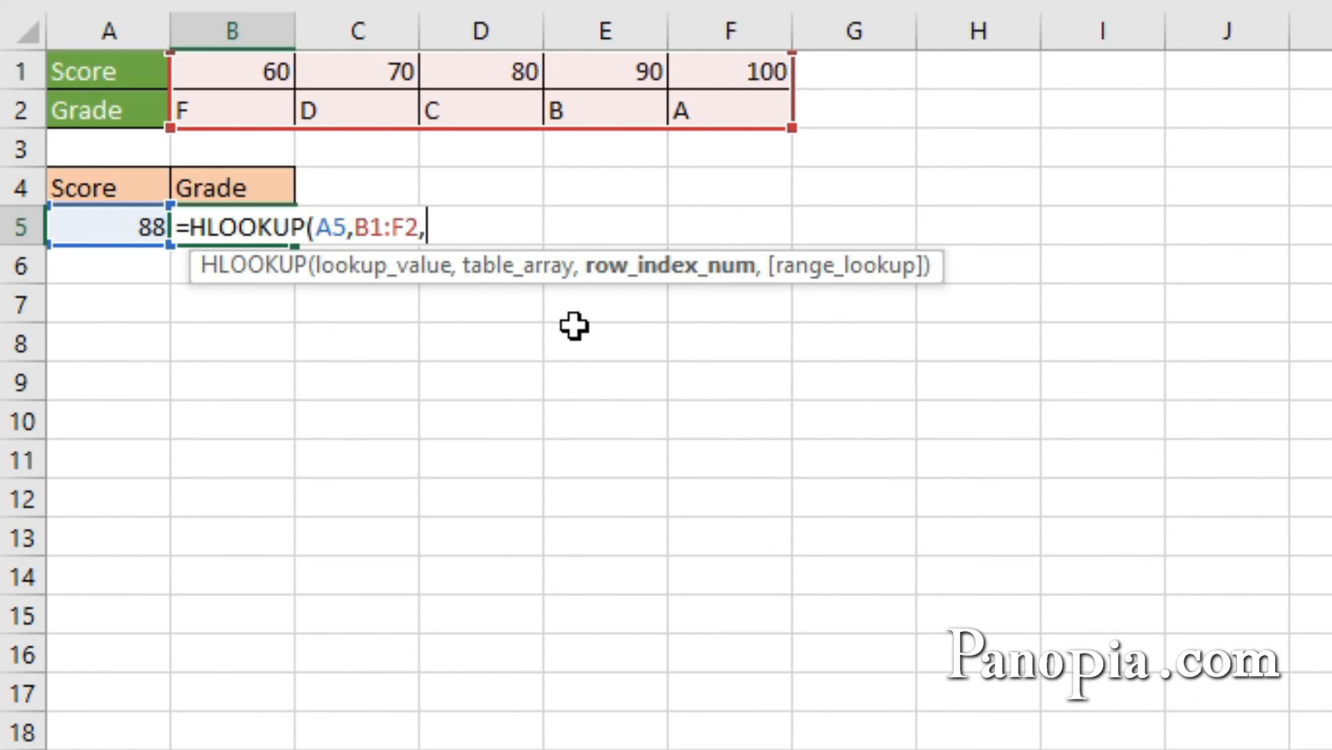
pyautogui.write('2')
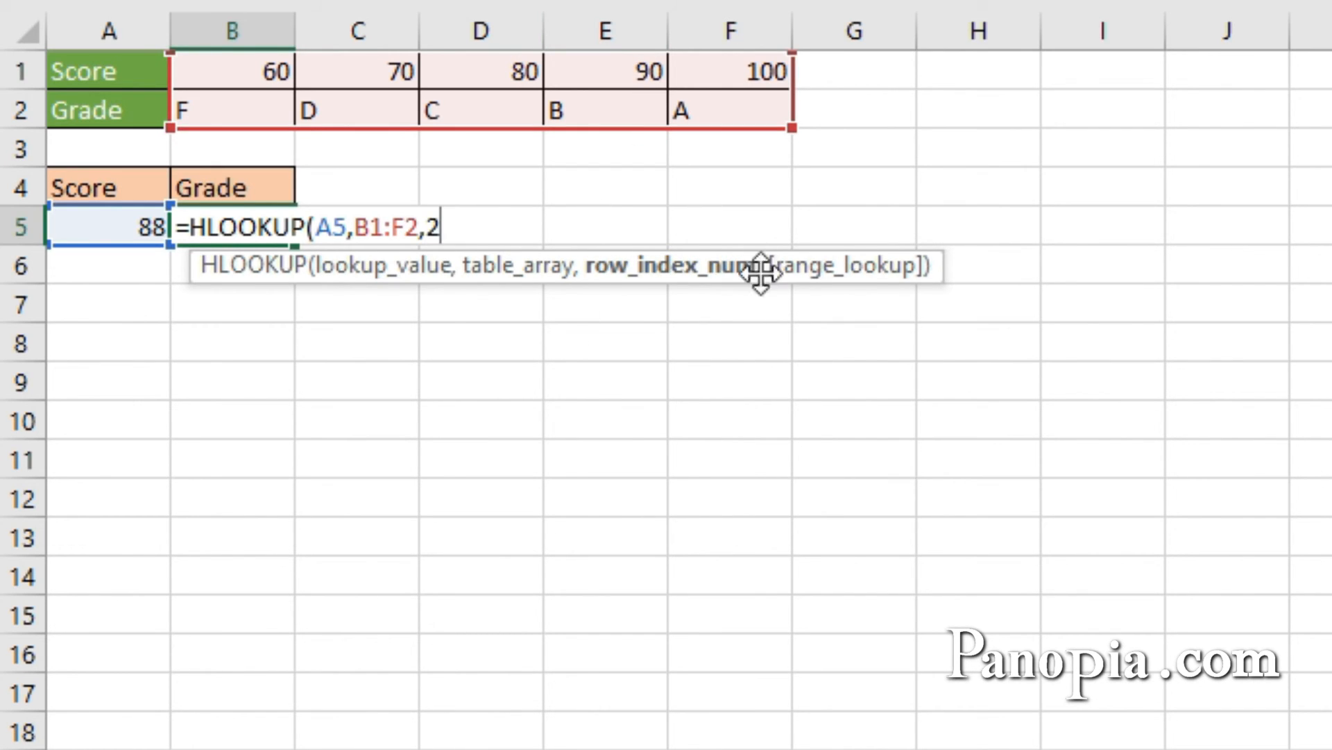
pyautogui.write(',')
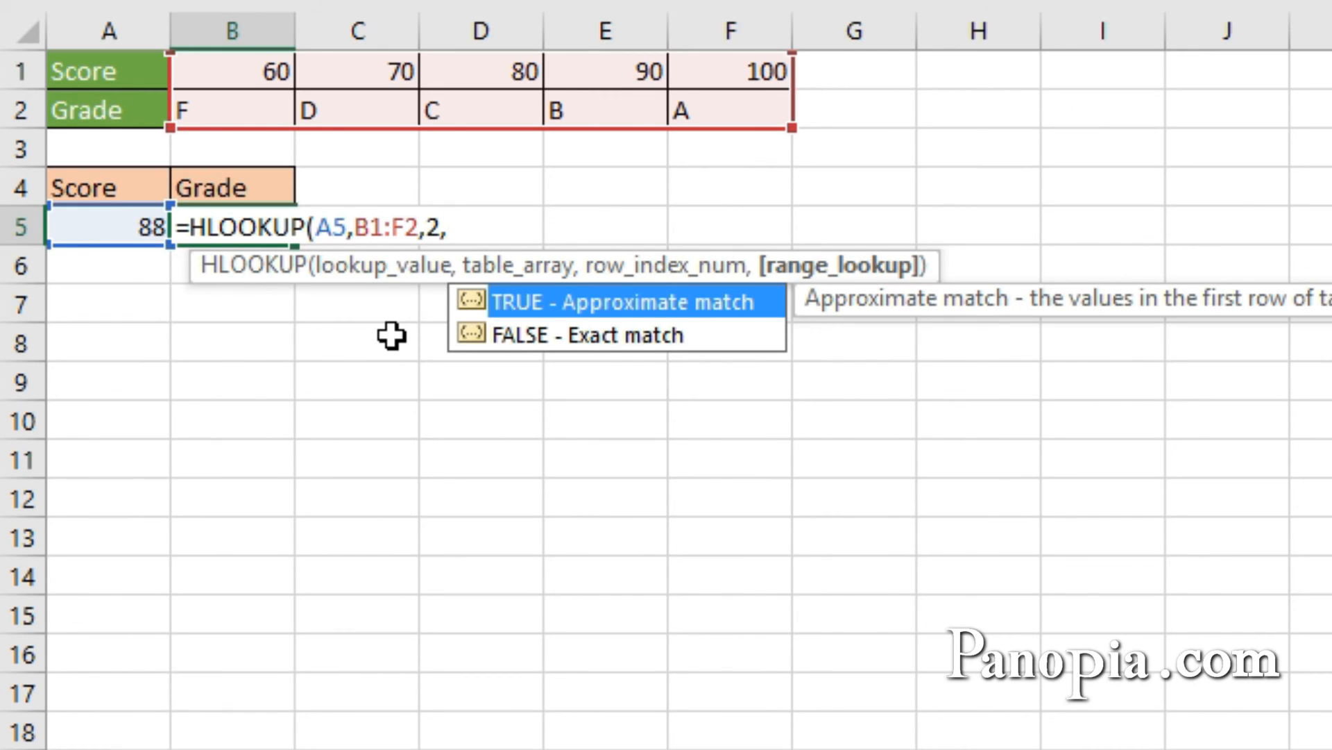
pyautogui.write('1')
pyautogui.press('Return')
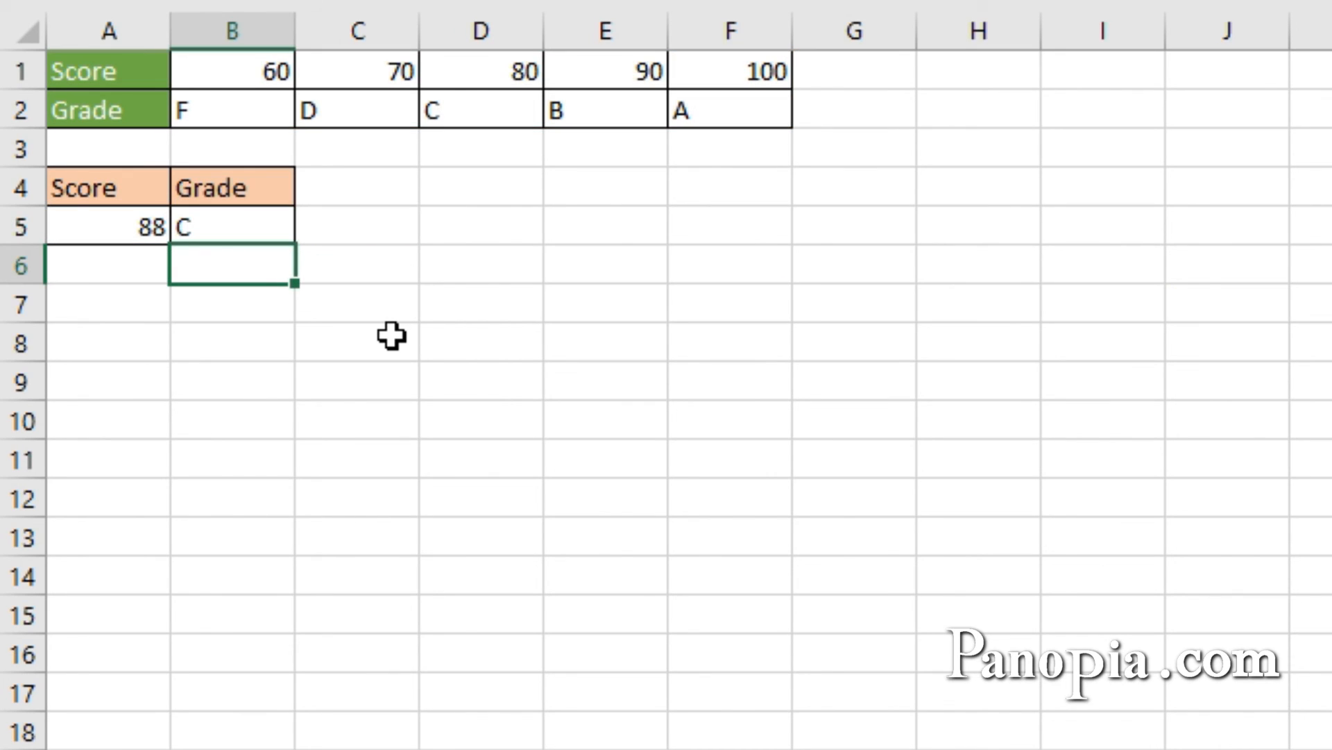